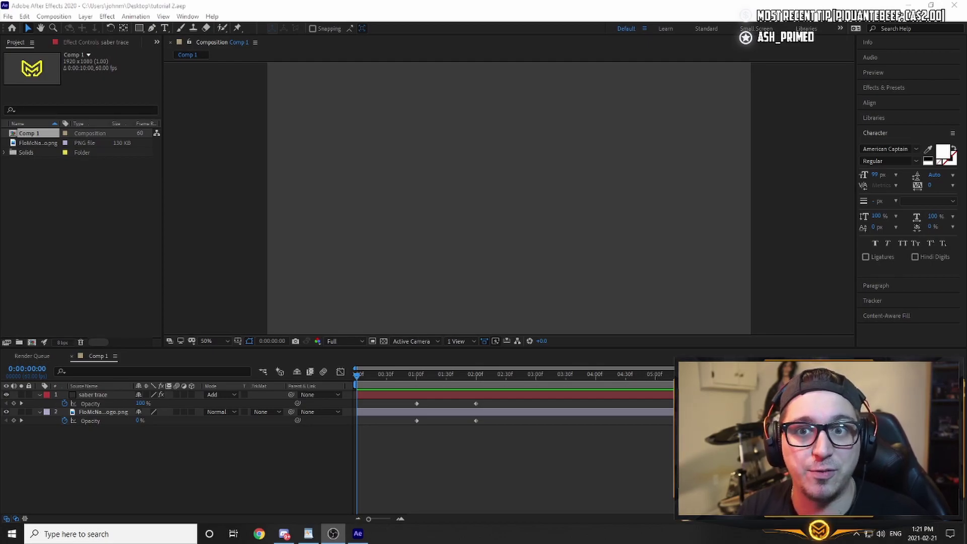
# Step: Play the finished comp to preview the glowing saber trace resolving into the yellow M logo
pyautogui.click(357, 378)
pyautogui.press('space')
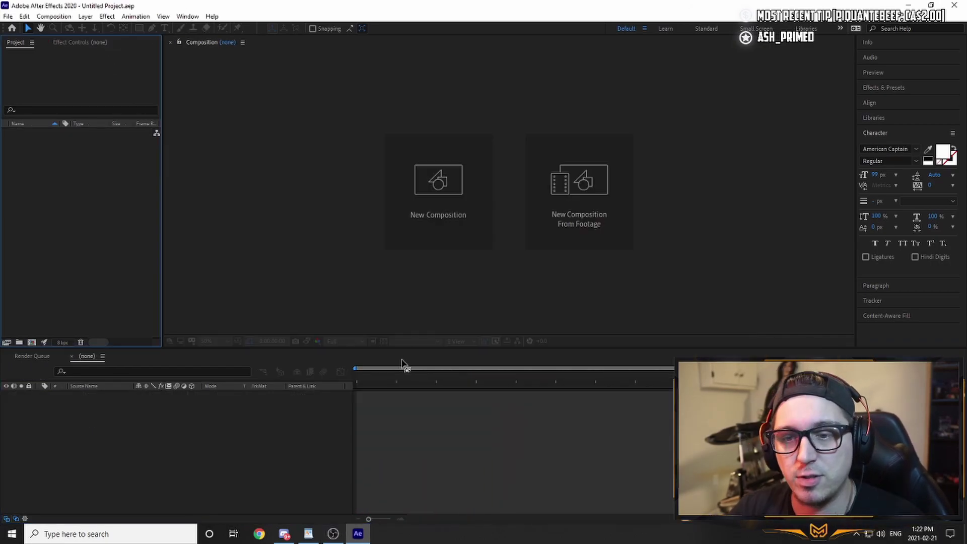
# Step: Create Comp 1 at 1920×1080, 60 fps, 4 seconds long, containing the FloMcNasty_Profile_Logo.png layer
pyautogui.click(436, 223)
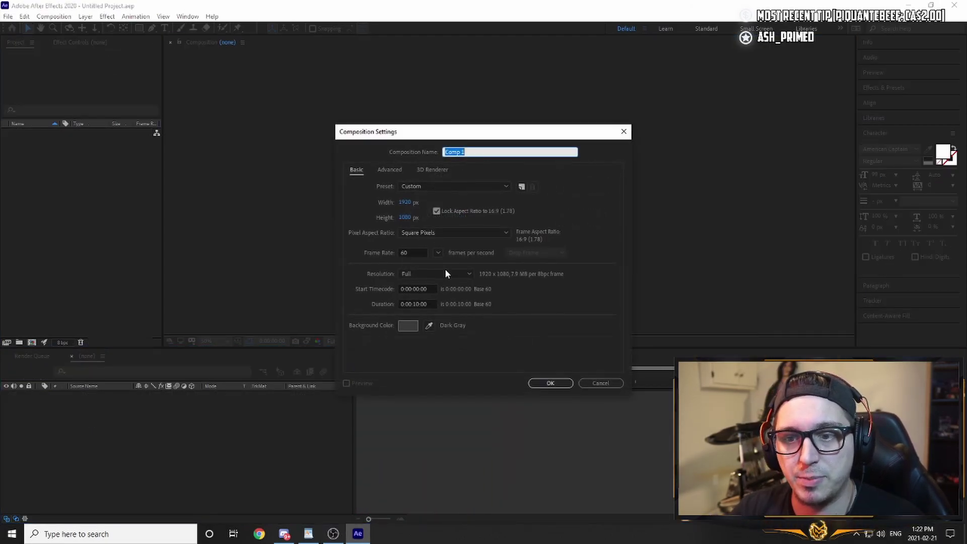
pyautogui.doubleClick(416, 304)
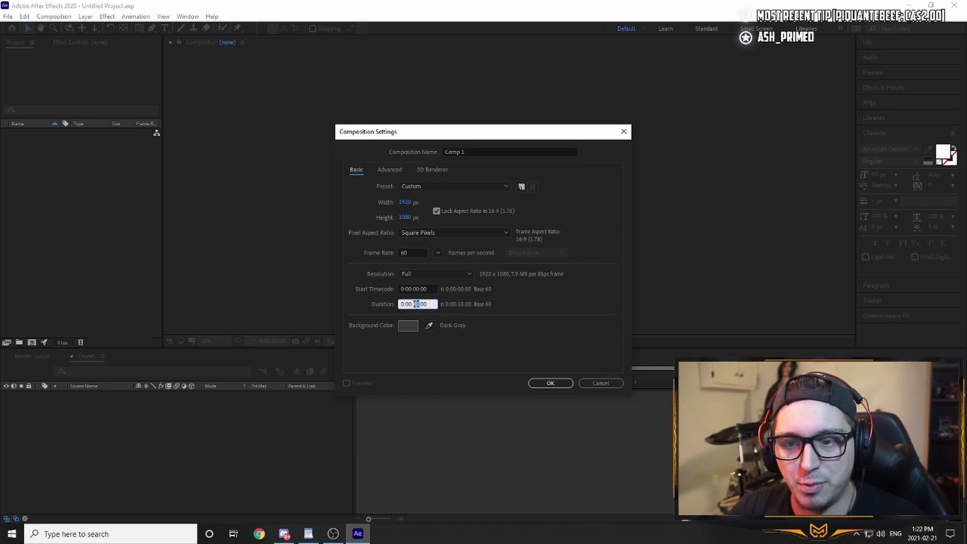
pyautogui.write('4')
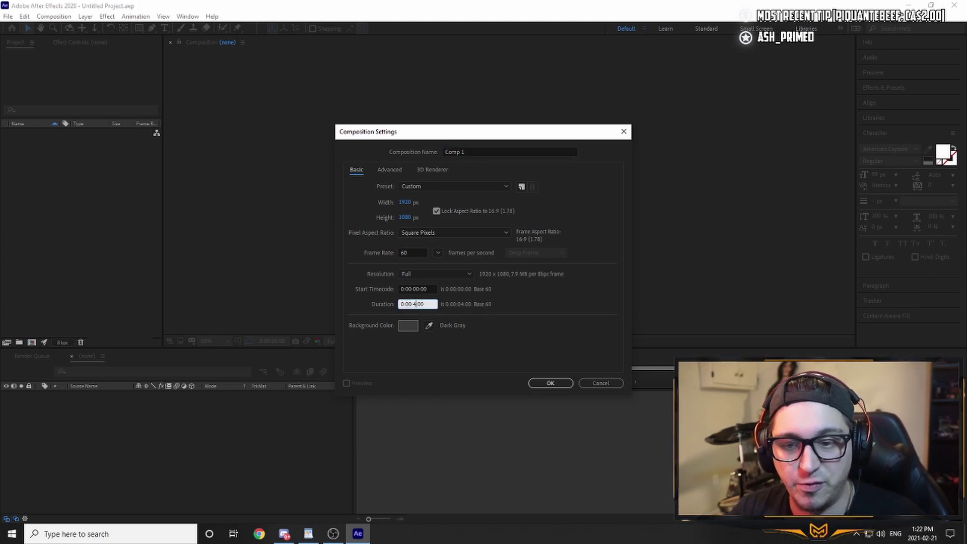
pyautogui.click(545, 375)
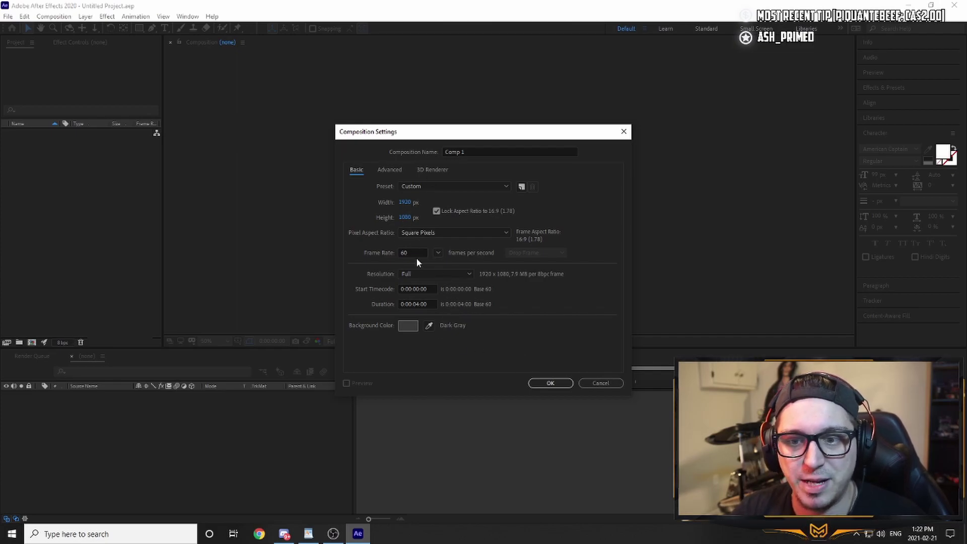
pyautogui.click(548, 384)
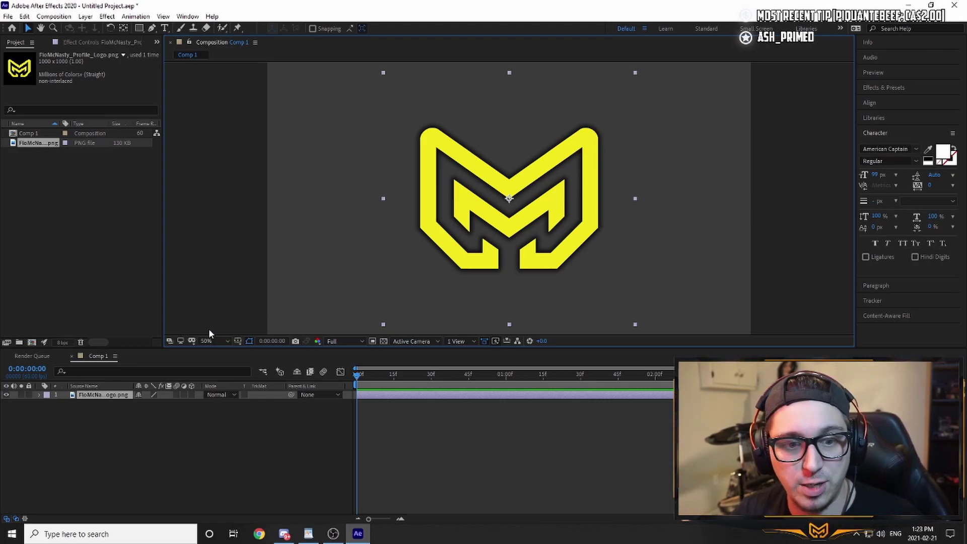
pyautogui.click(107, 395)
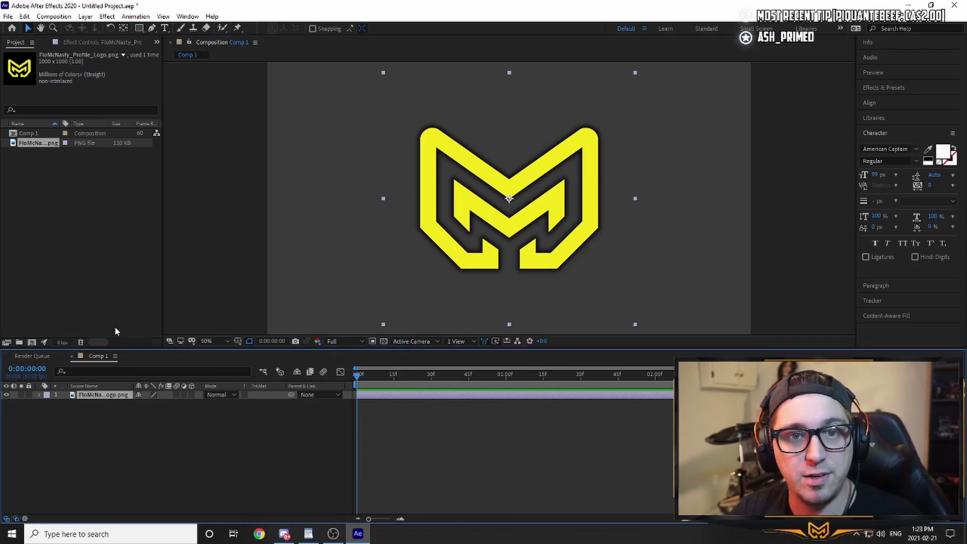
# Step: Auto-trace the logo layer with default settings to create an Auto-traced Logo layer
pyautogui.click(86, 17)
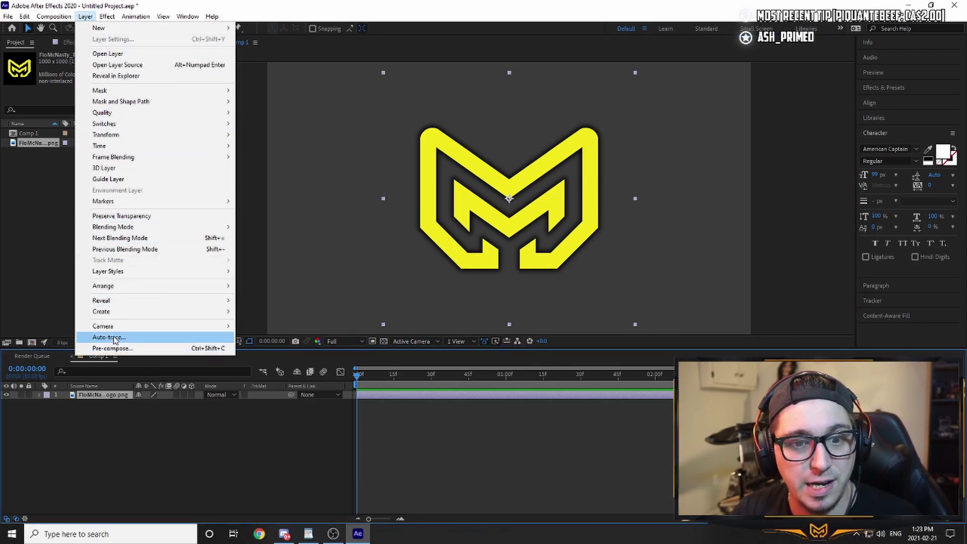
pyautogui.click(109, 338)
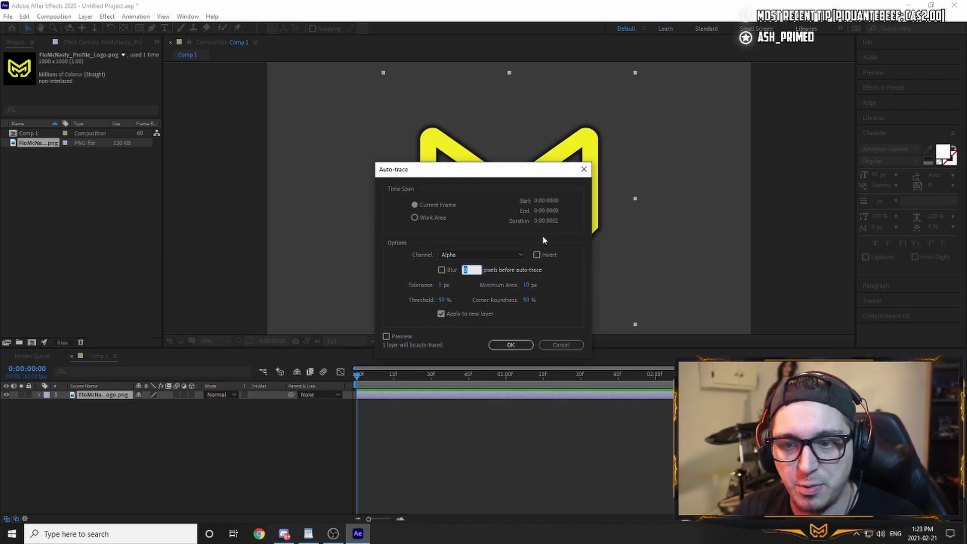
pyautogui.press('Return')
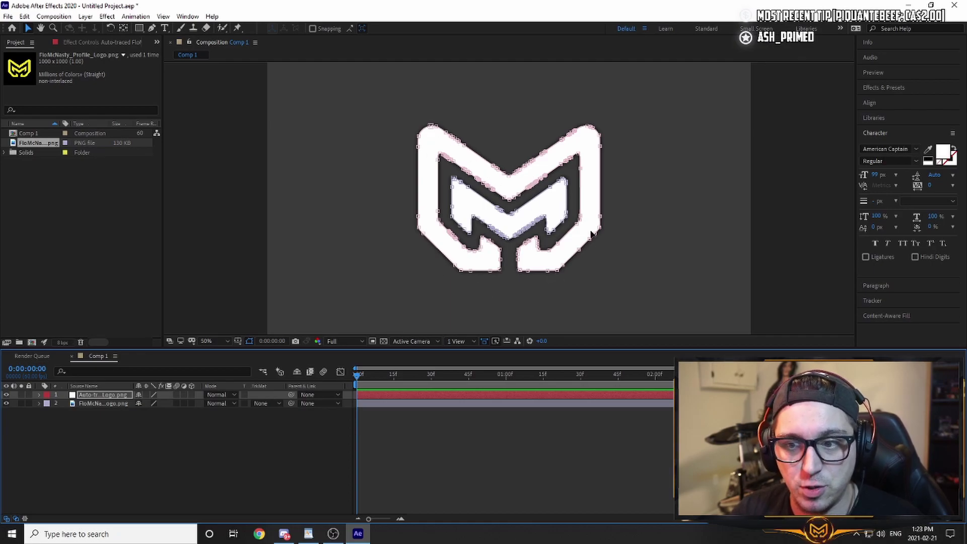
# Step: Expand the traced layer's two masks and hide both the traced and original logo layers
pyautogui.click(40, 396)
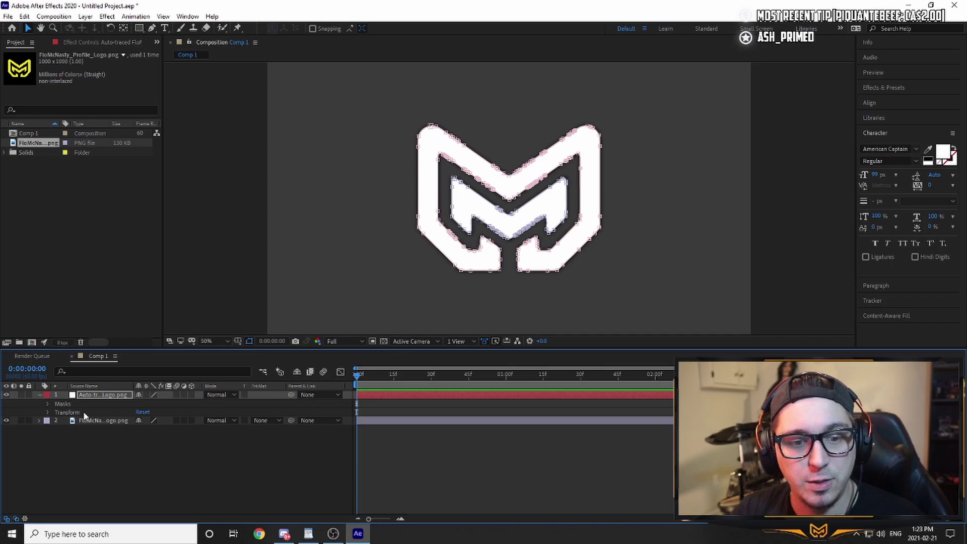
pyautogui.click(48, 404)
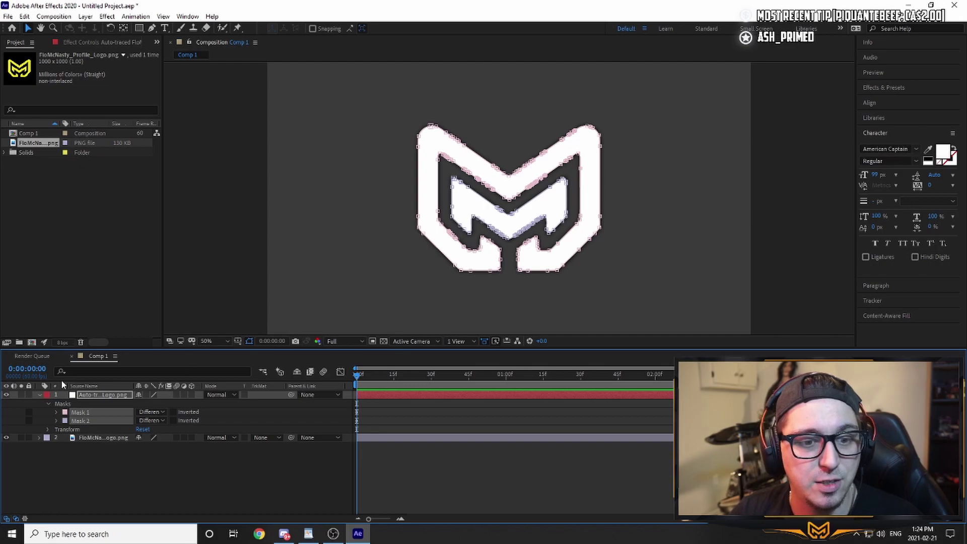
pyautogui.click(6, 395)
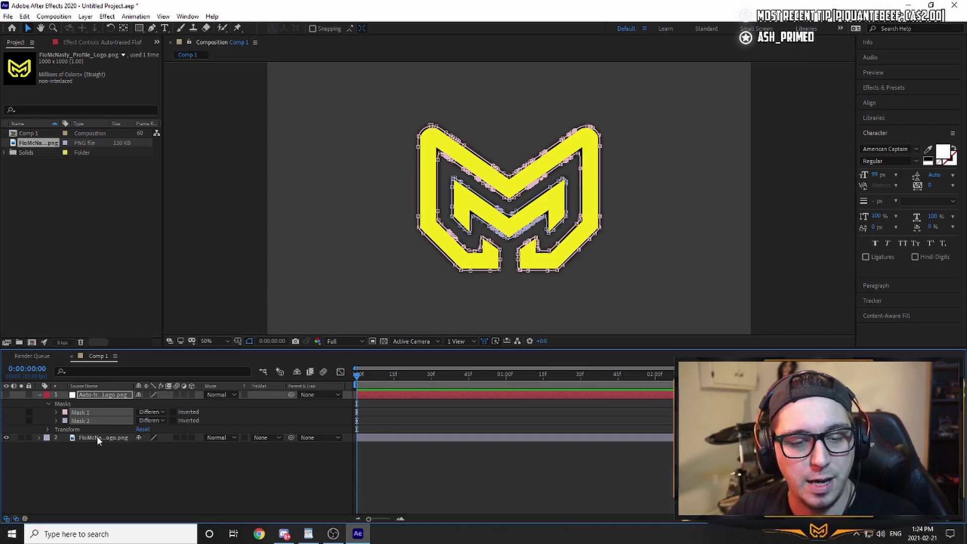
pyautogui.click(6, 438)
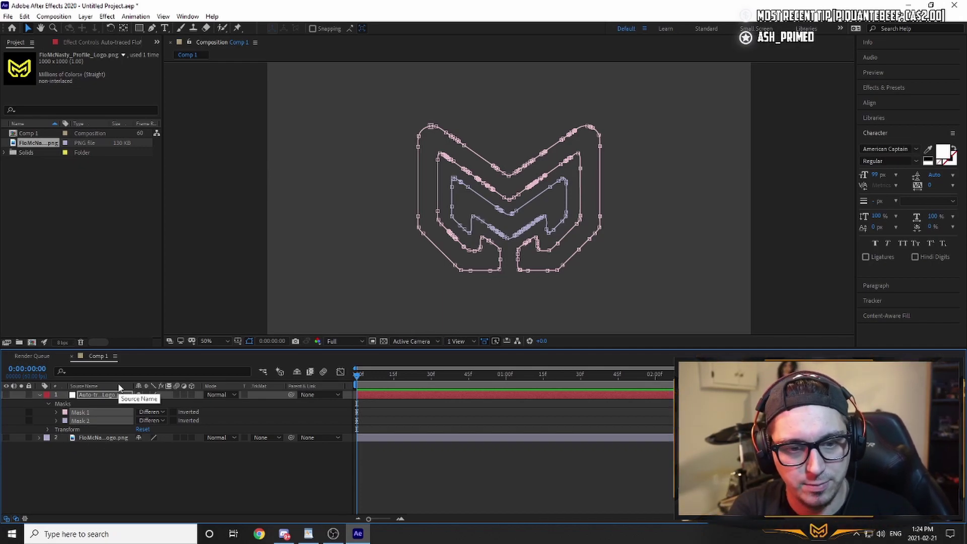
pyautogui.click(141, 456)
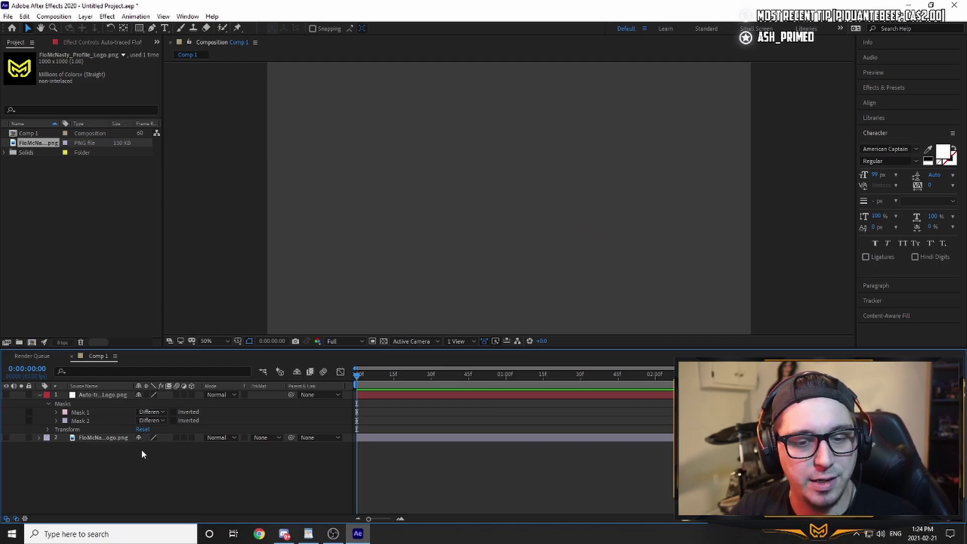
# Step: Add a 1920×1080 solid layer named 'saber trace' at the top of the layer stack
pyautogui.rightClick(142, 454)
pyautogui.click(125, 466)
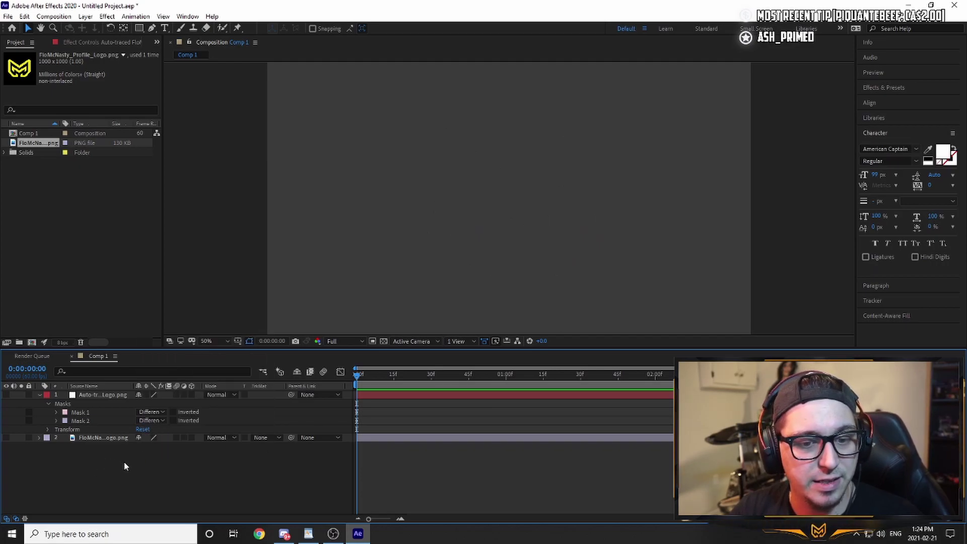
pyautogui.rightClick(147, 474)
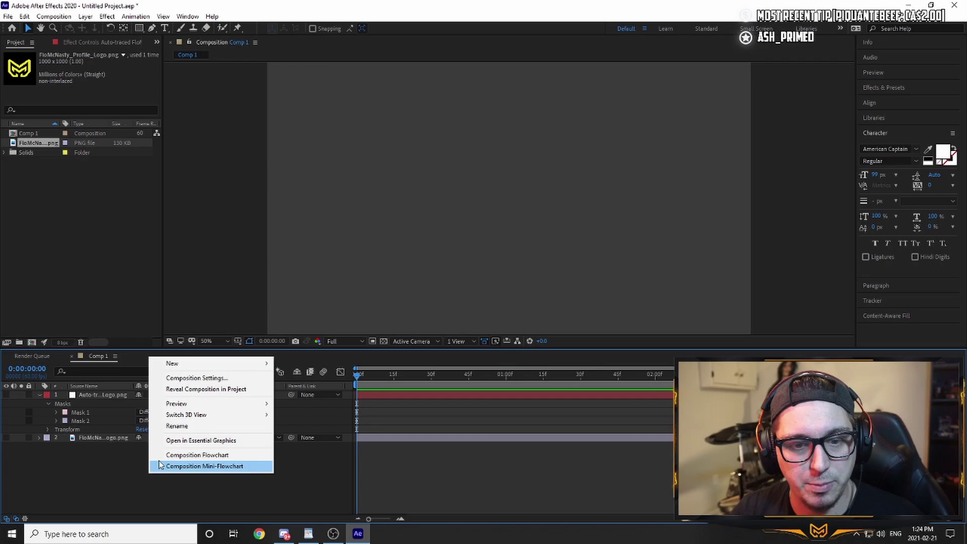
pyautogui.moveTo(194, 370)
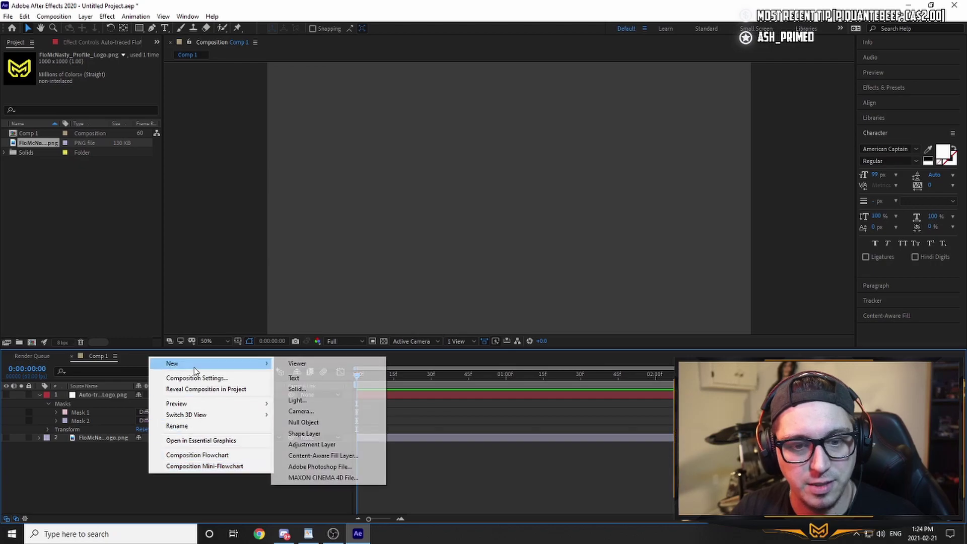
pyautogui.click(297, 389)
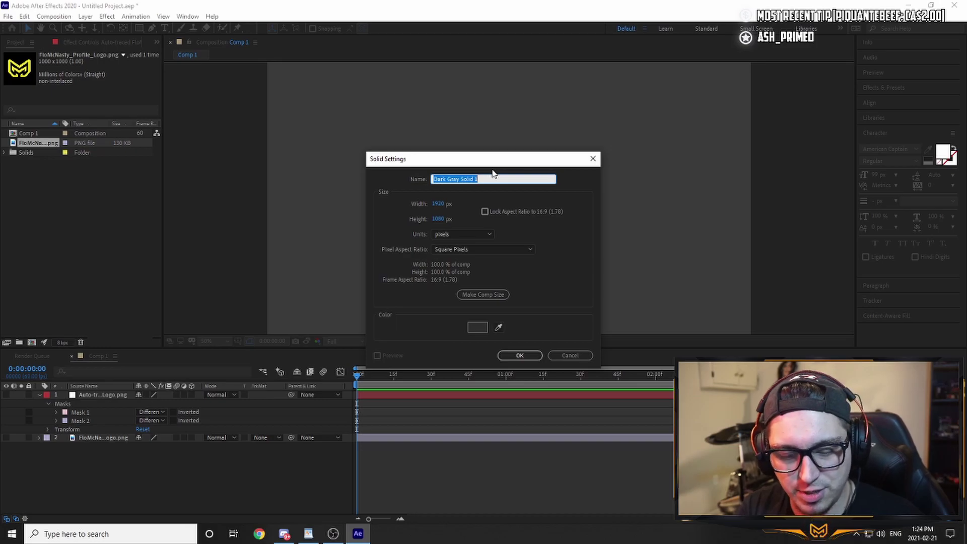
pyautogui.write('s')
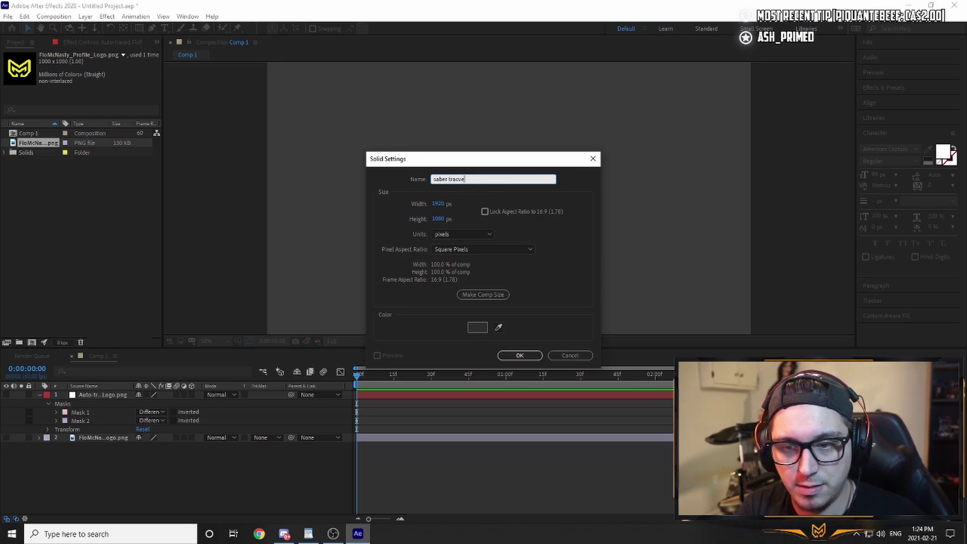
pyautogui.write('aber tracv')
pyautogui.press('BackSpace')
pyautogui.write('e')
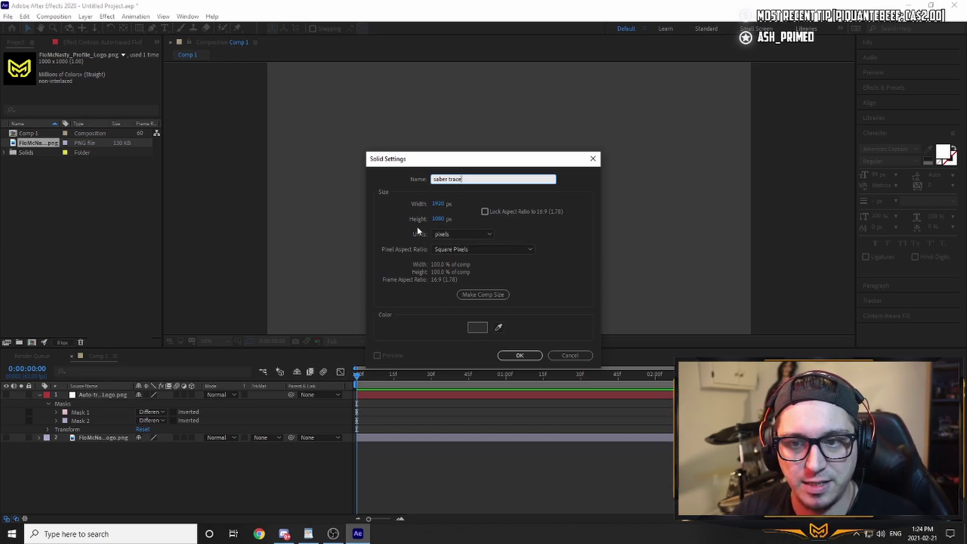
pyautogui.click(520, 356)
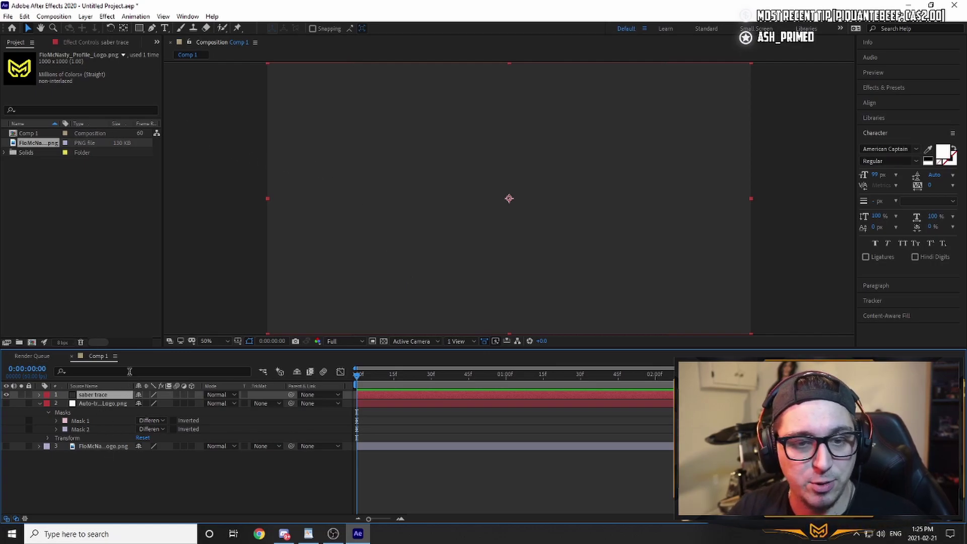
# Step: Apply Video Copilot Saber to the saber trace layer and set its blend mode to Add
pyautogui.click(107, 17)
pyautogui.moveTo(162, 308)
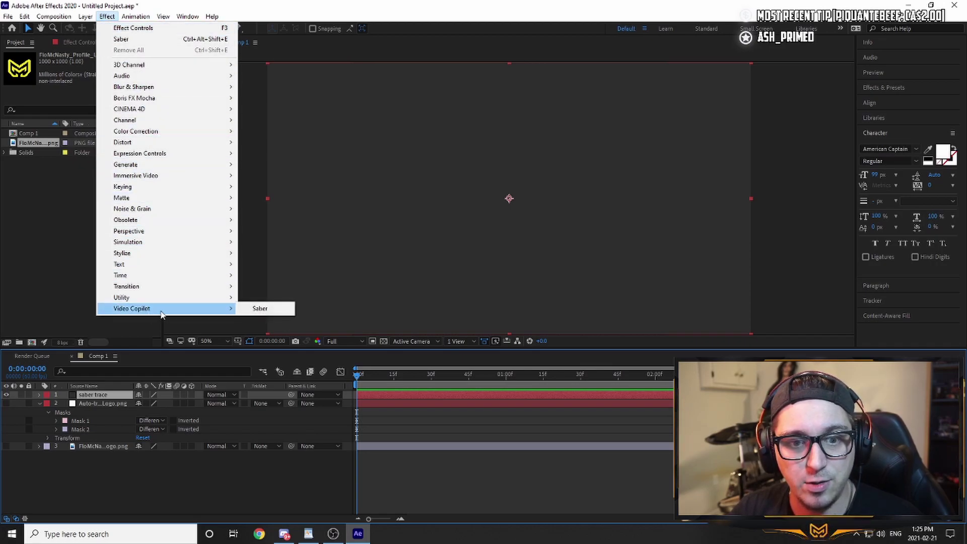
pyautogui.click(260, 308)
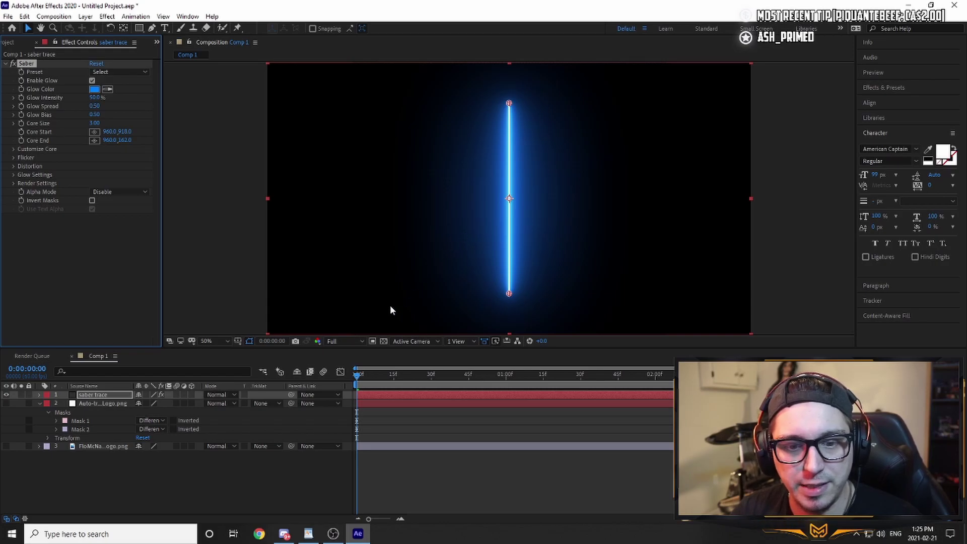
pyautogui.click(226, 397)
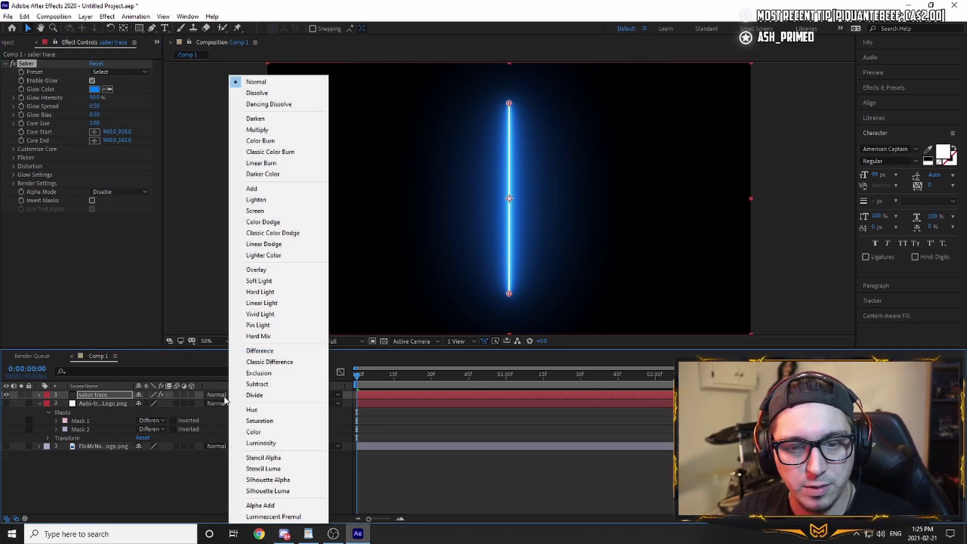
pyautogui.click(198, 476)
pyautogui.click(233, 395)
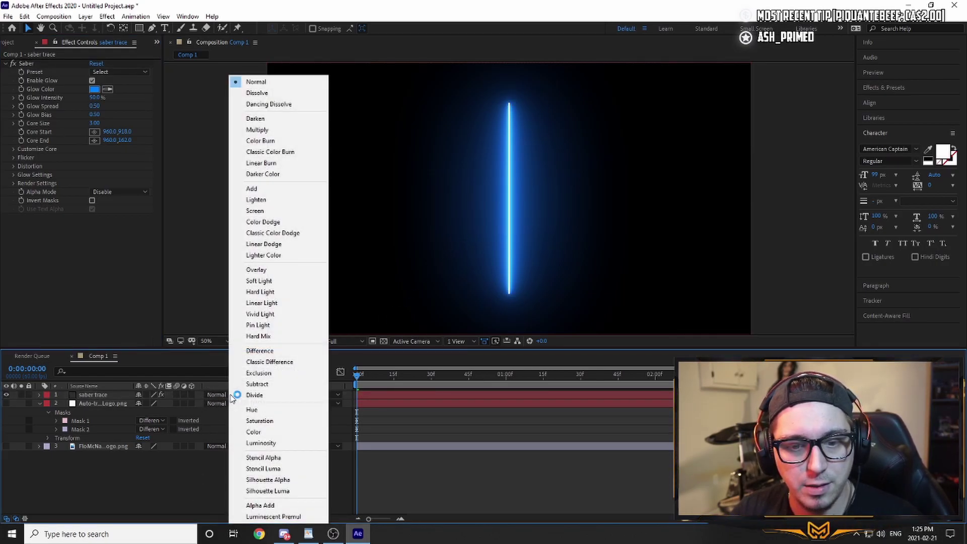
pyautogui.click(252, 189)
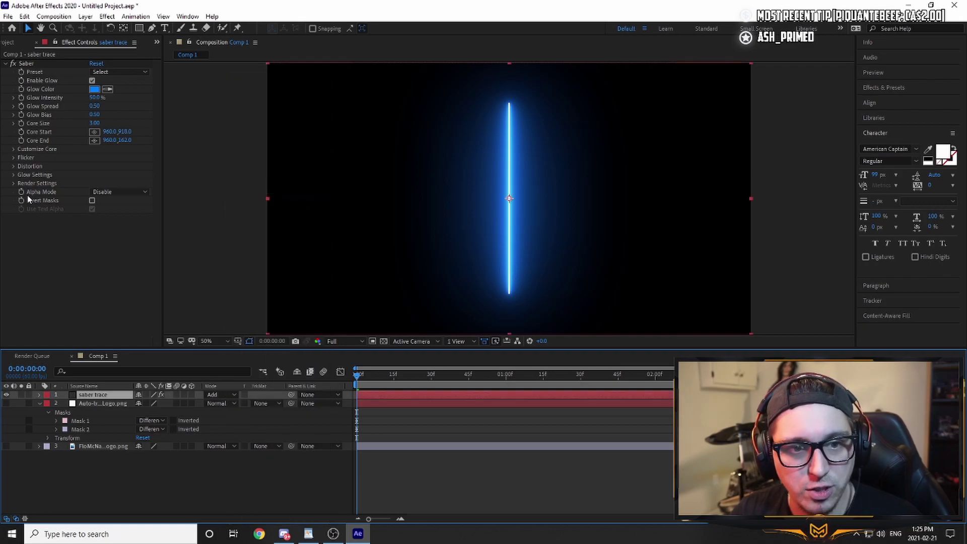
# Step: Set Saber's Render Settings Composite Settings to Transparent
pyautogui.click(13, 184)
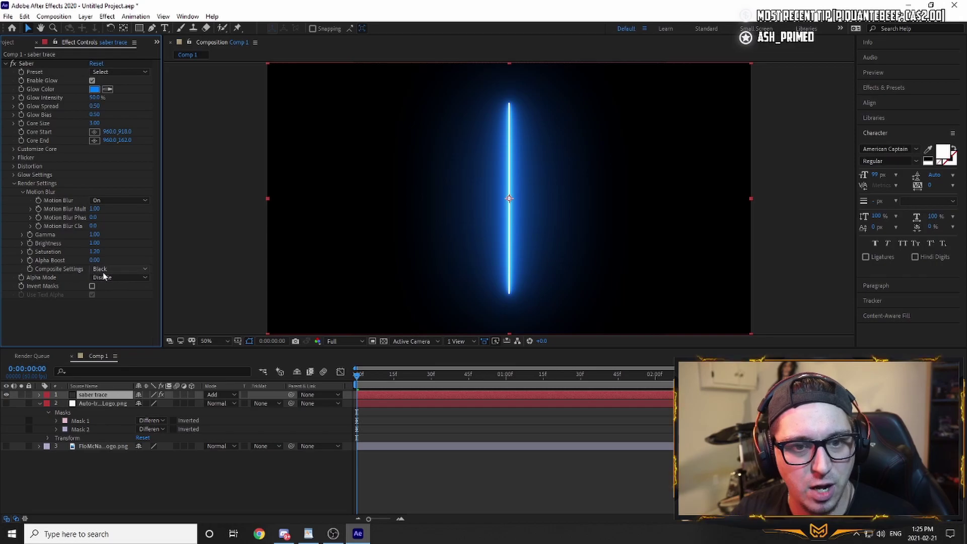
pyautogui.click(111, 270)
pyautogui.click(122, 280)
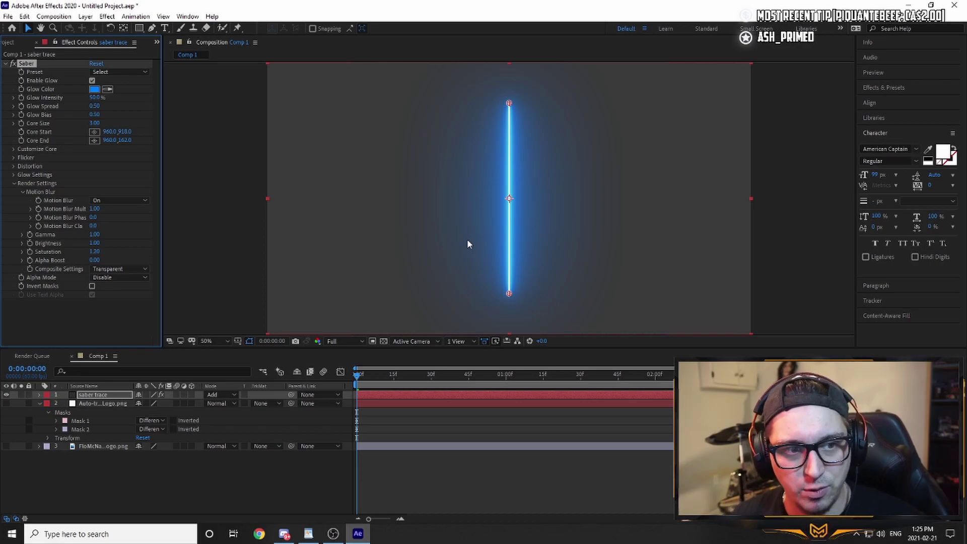
pyautogui.click(13, 149)
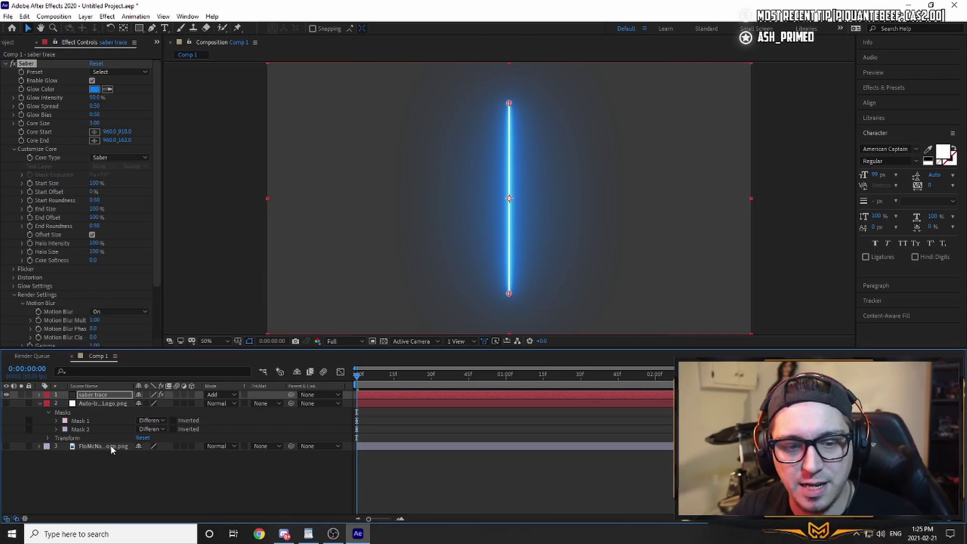
# Step: Copy Mask 1 and Mask 2 from the auto-traced layer and paste them onto saber trace
pyautogui.click(6, 403)
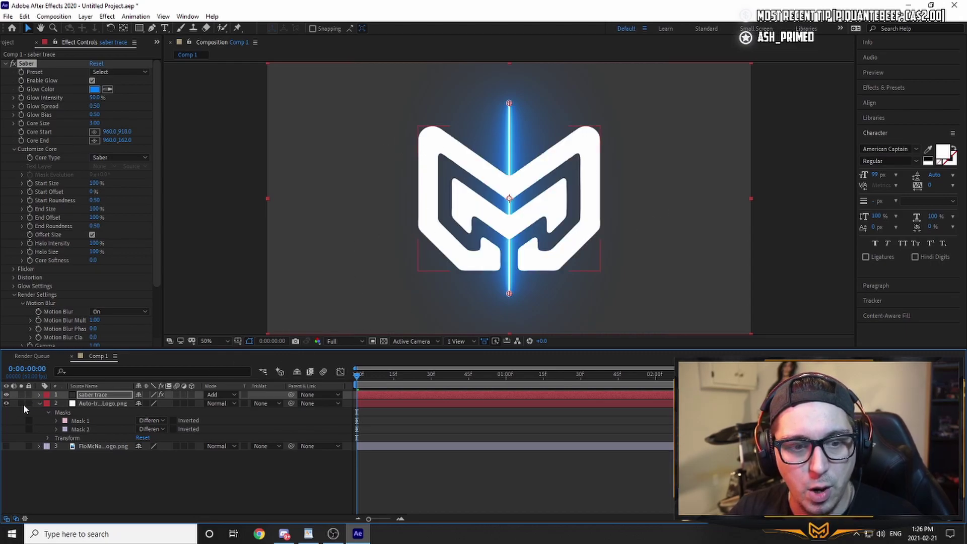
pyautogui.click(6, 407)
pyautogui.click(6, 404)
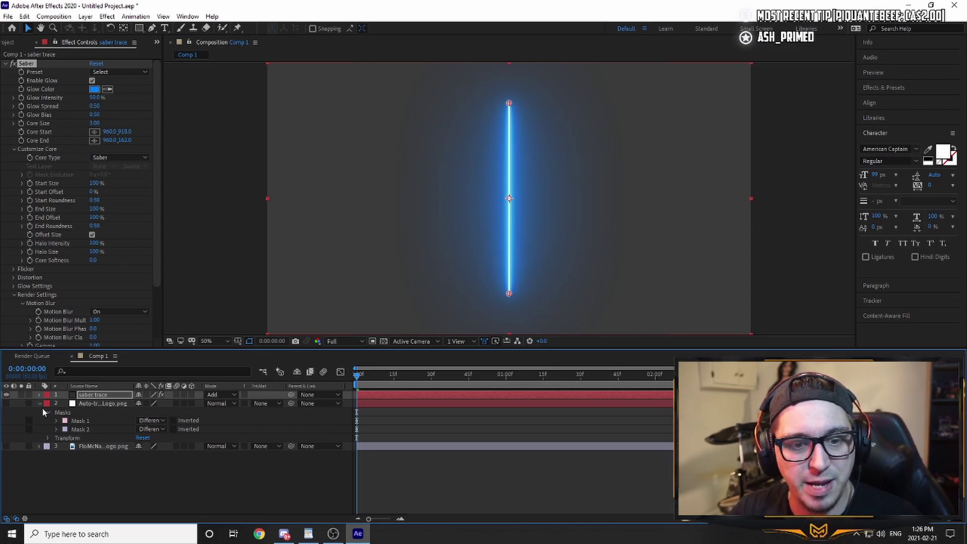
pyautogui.click(93, 421)
pyautogui.keyDown('shift'); pyautogui.click(89, 430); pyautogui.keyUp('shift')
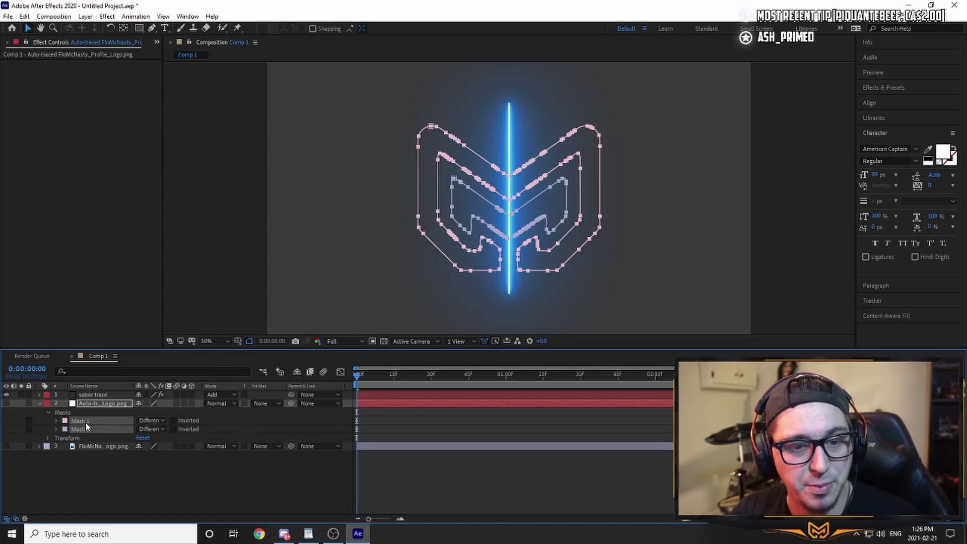
pyautogui.click(89, 395)
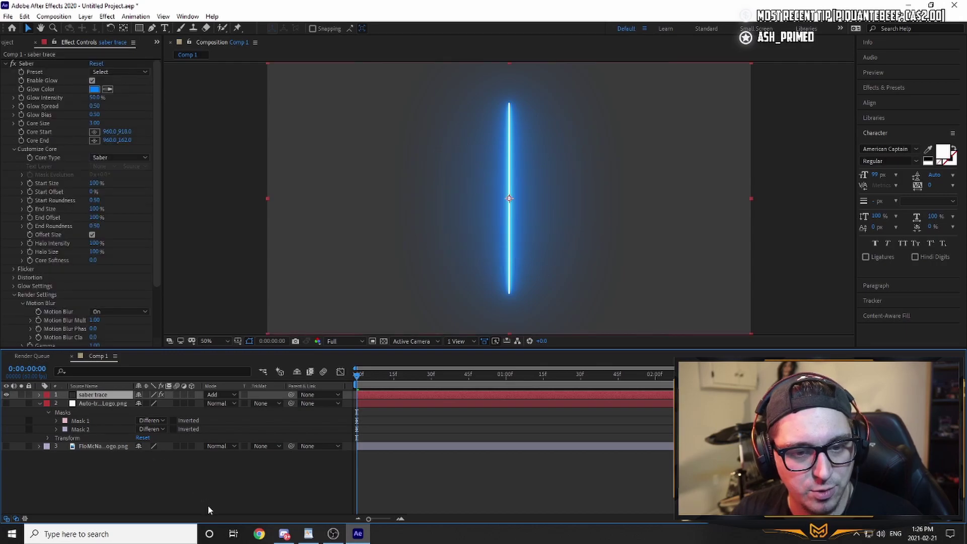
pyautogui.hotkey('ctrl', 'v')
pyautogui.click(41, 395)
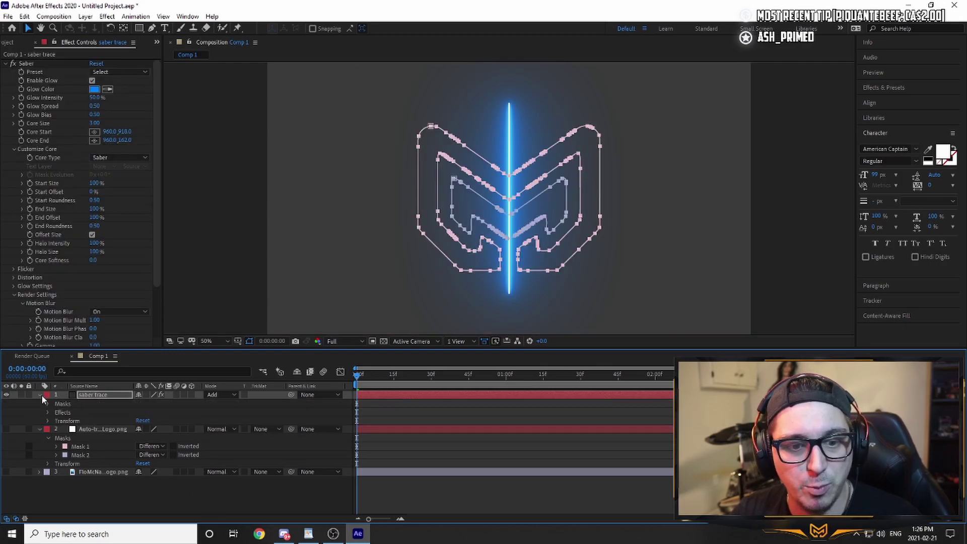
pyautogui.click(47, 404)
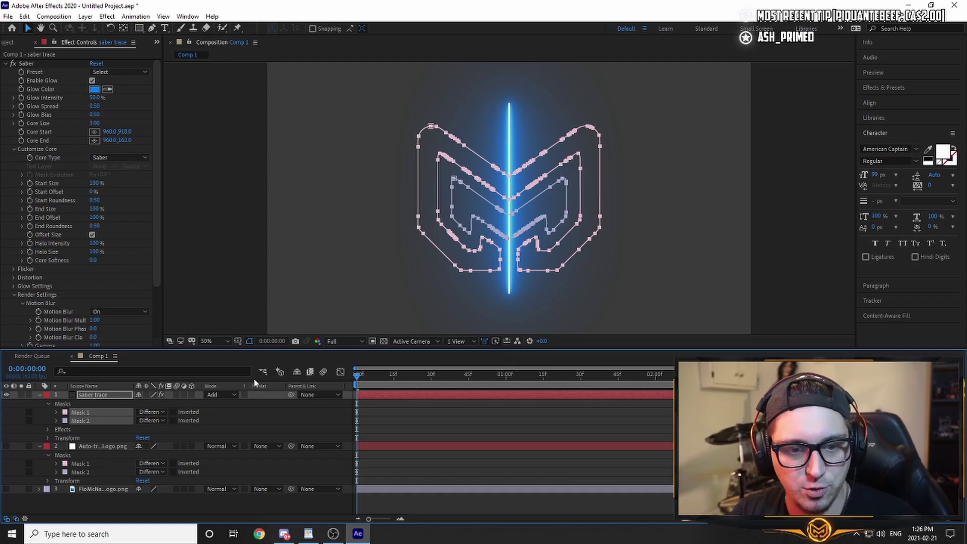
# Step: Delete the auto-traced logo layer, leaving saber trace selected
pyautogui.click(108, 446)
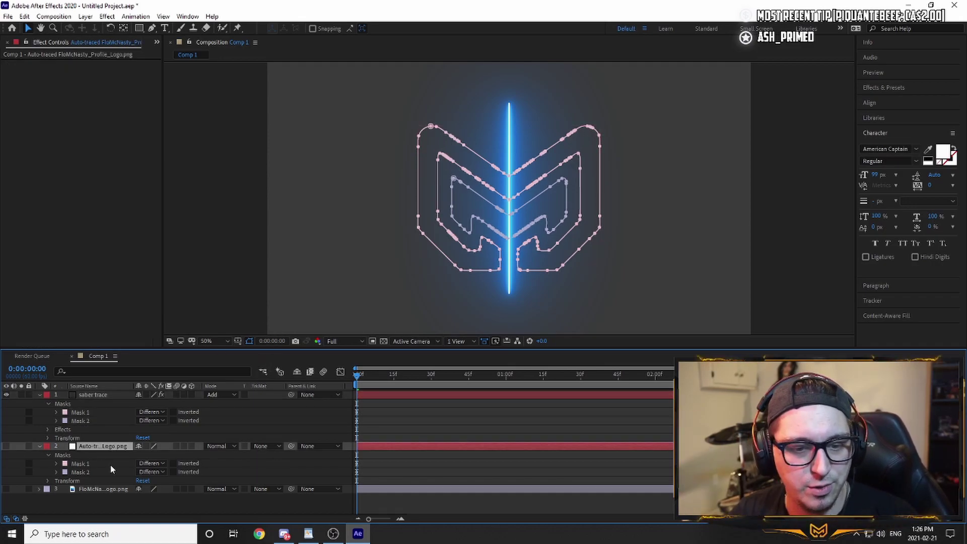
pyautogui.press('Delete')
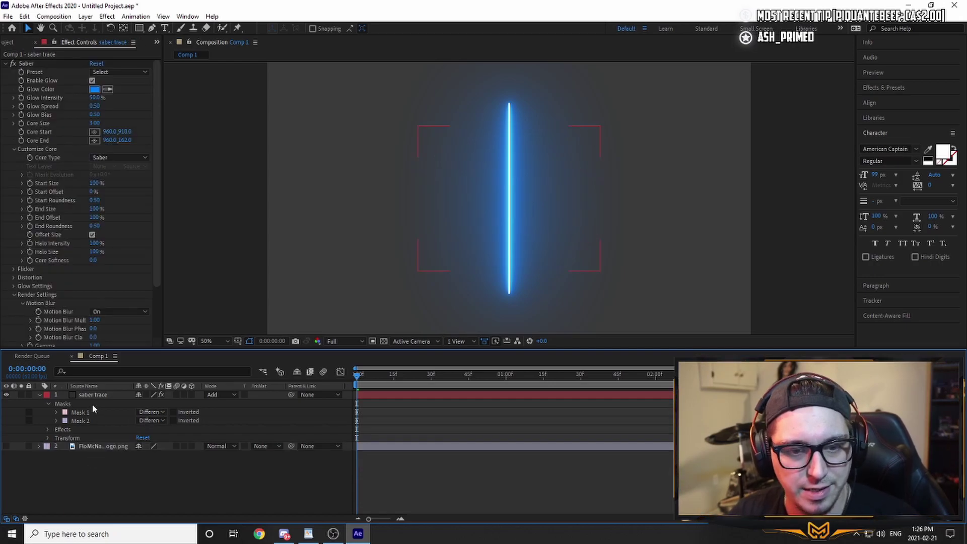
pyautogui.click(101, 393)
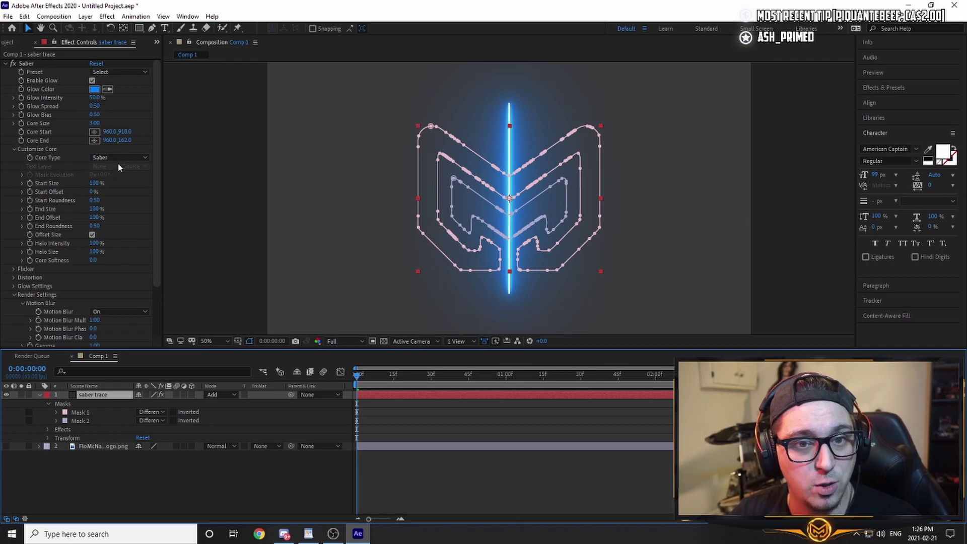
# Step: Set Saber's Core Type to Layer Masks and collapse the saber trace layer
pyautogui.click(14, 149)
pyautogui.click(13, 149)
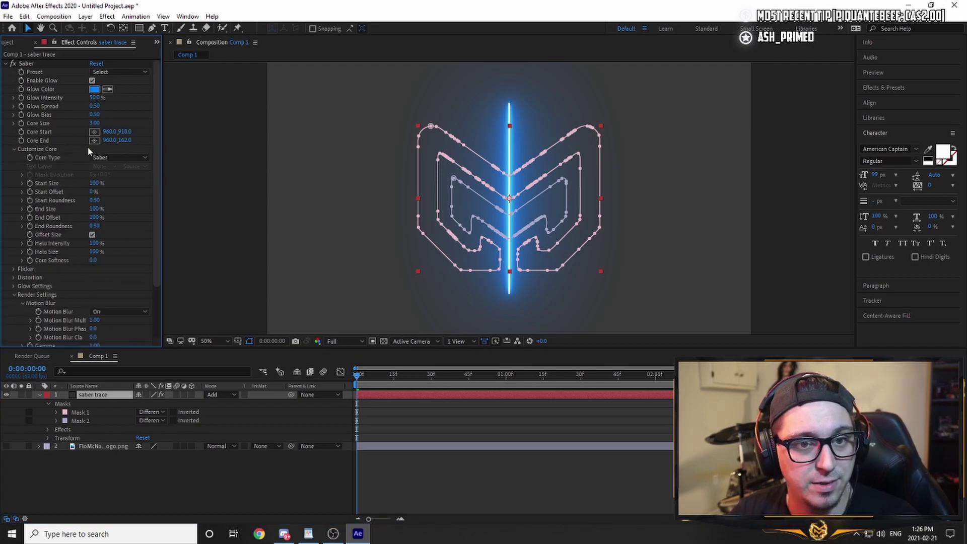
pyautogui.click(131, 161)
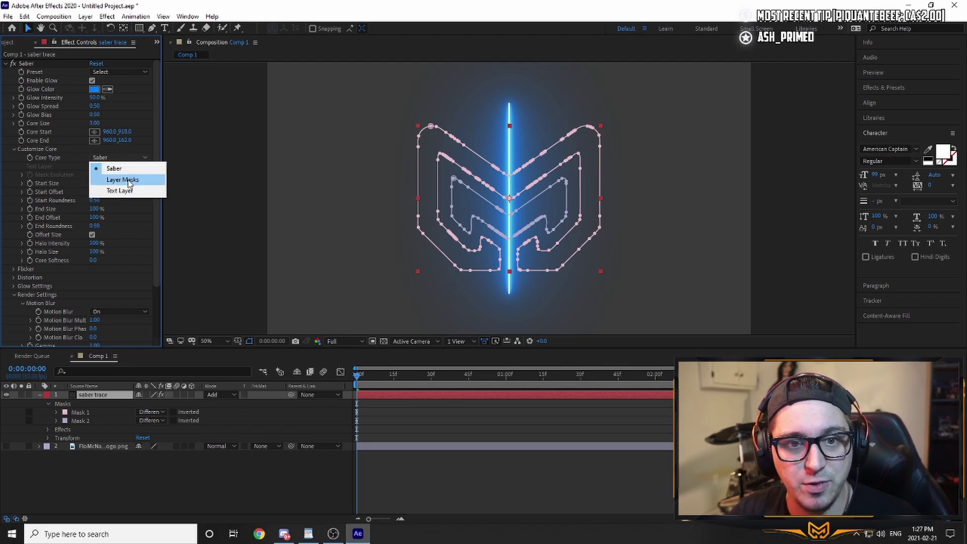
pyautogui.click(127, 179)
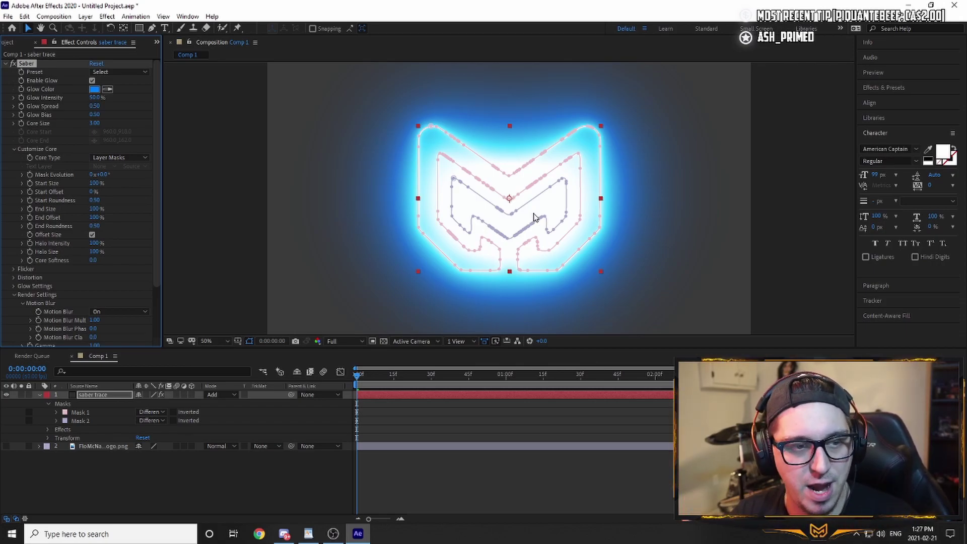
pyautogui.press('u')
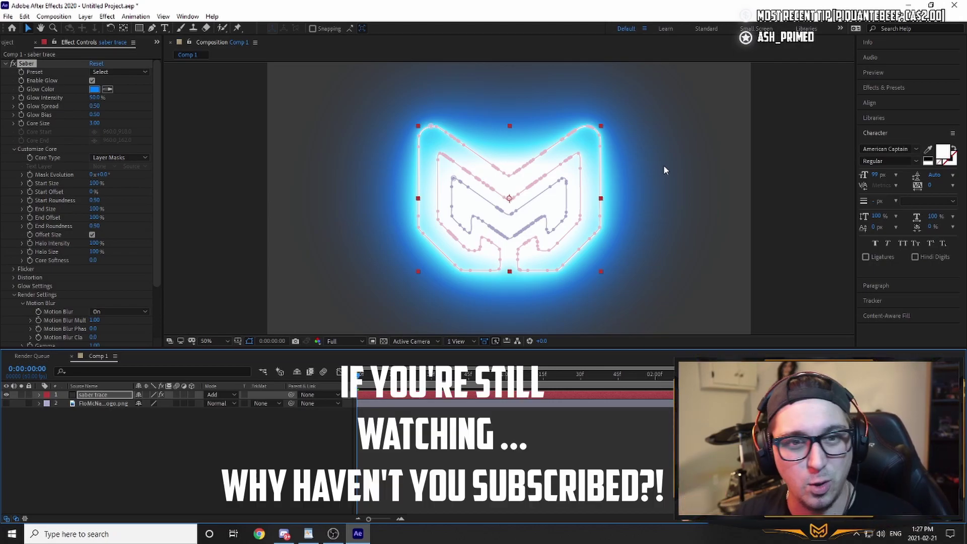
# Step: Change the Saber Glow Color from blue to saturated orange FDA101
pyautogui.click(94, 89)
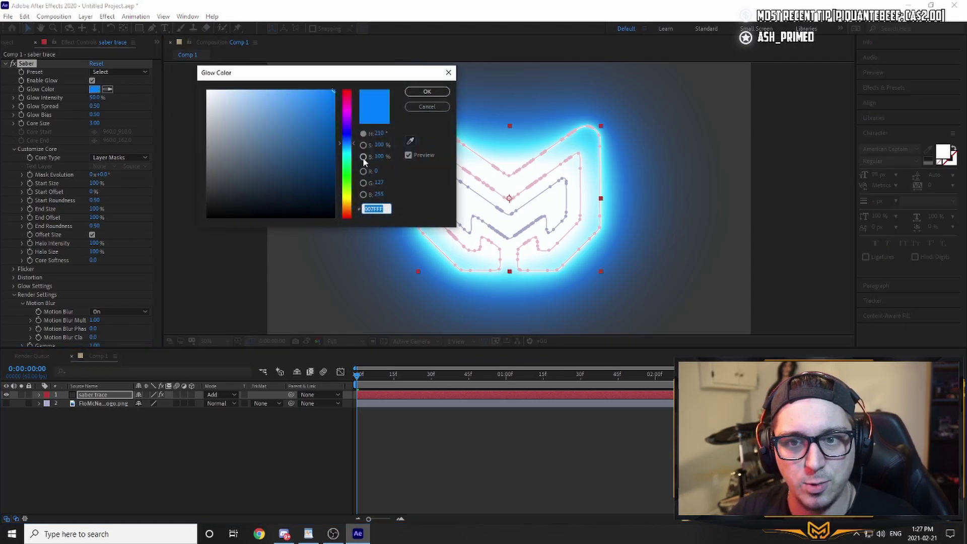
pyautogui.moveTo(347, 143); pyautogui.dragTo(347, 205)
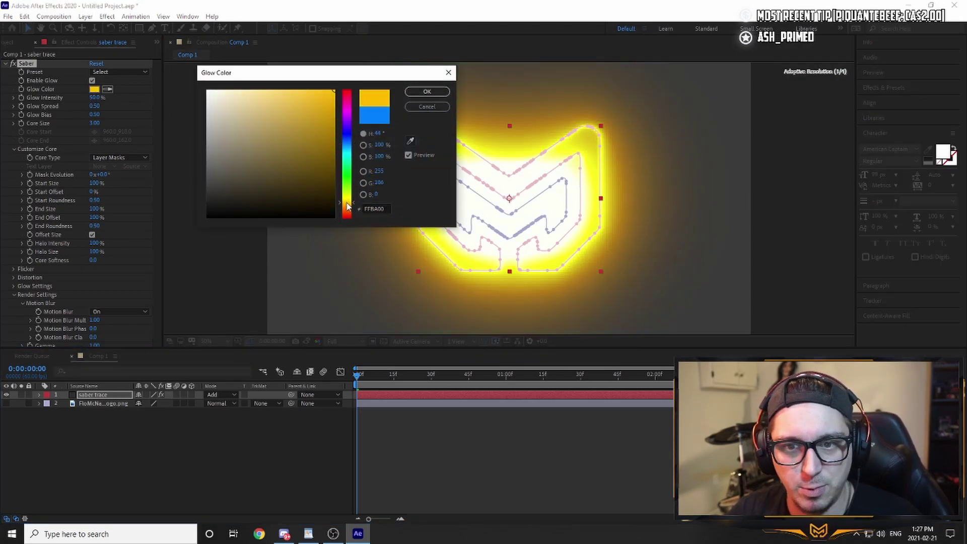
pyautogui.click(334, 91)
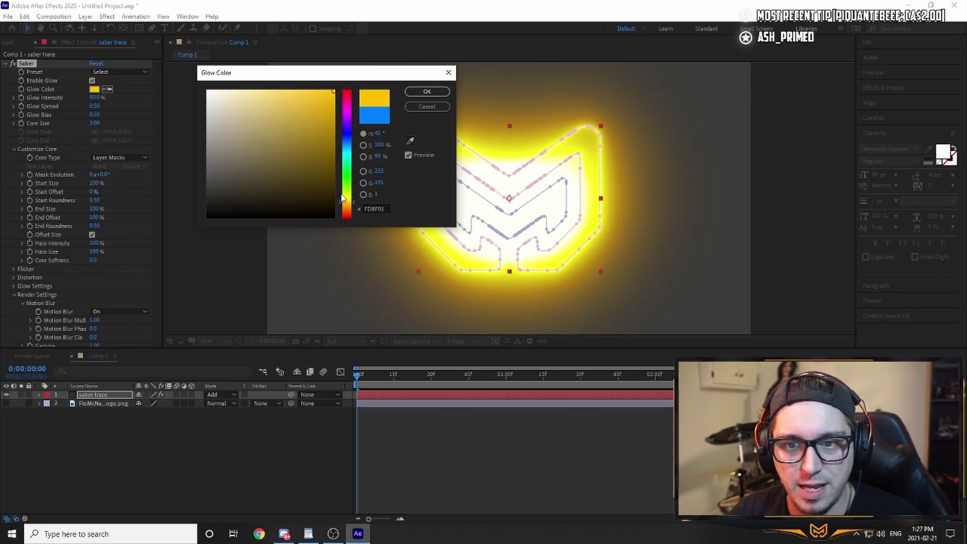
pyautogui.moveTo(345, 203); pyautogui.dragTo(346, 205)
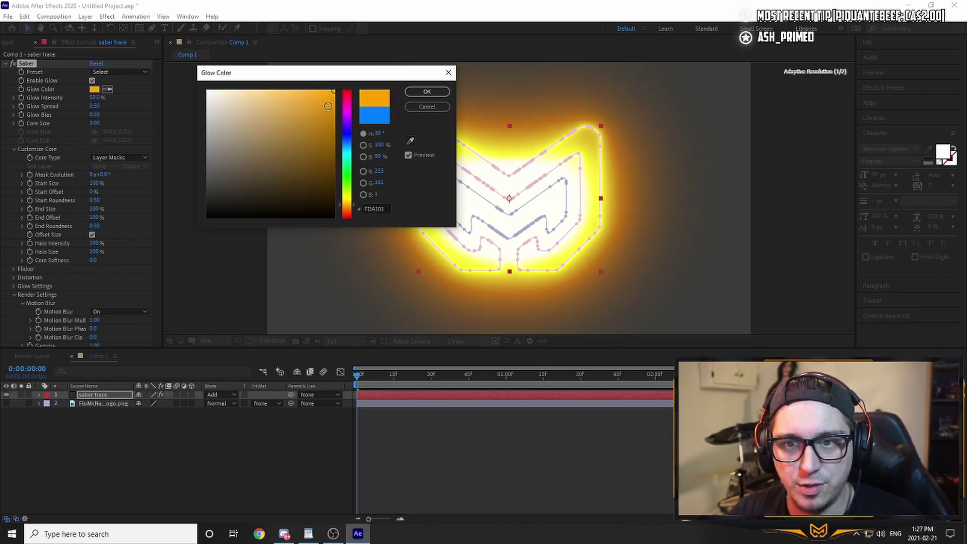
# Step: Confirm the orange glow, then set Glow Intensity to 12% and Core Size to 2.00
pyautogui.click(428, 91)
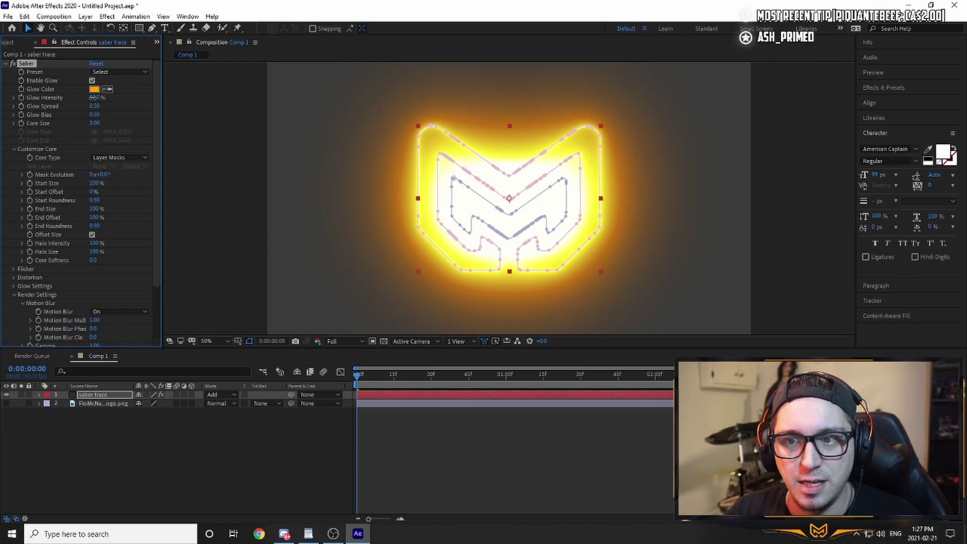
pyautogui.moveTo(93, 97); pyautogui.dragTo(77, 104)
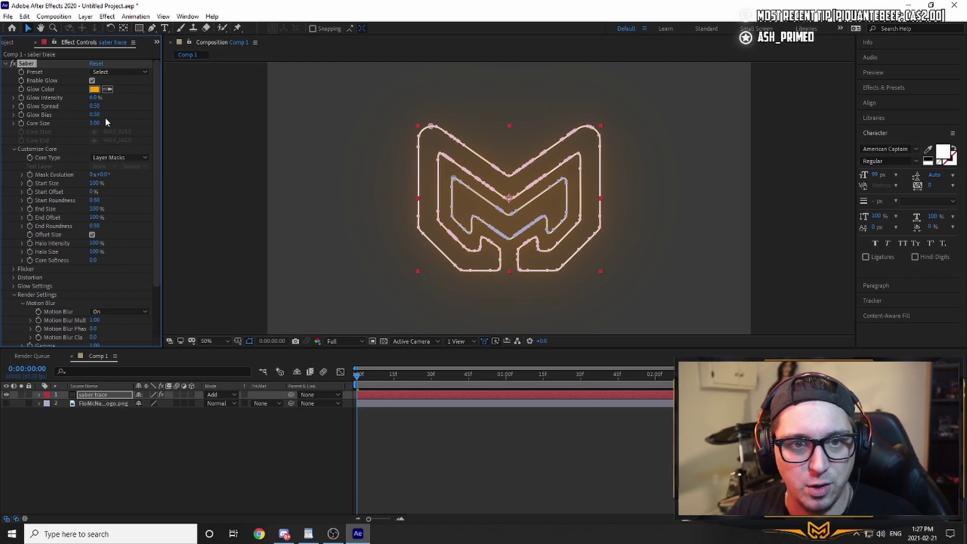
pyautogui.click(811, 251)
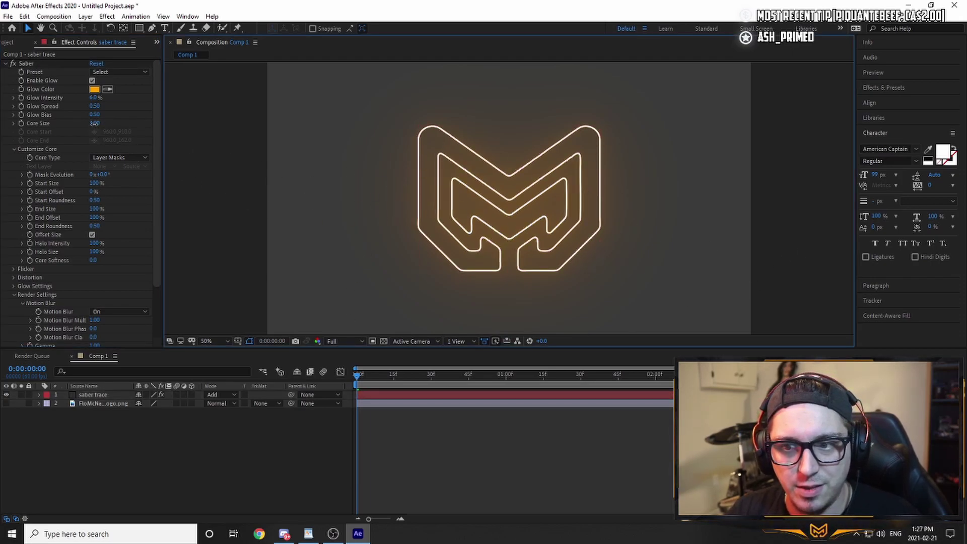
pyautogui.moveTo(94, 123); pyautogui.dragTo(92, 128)
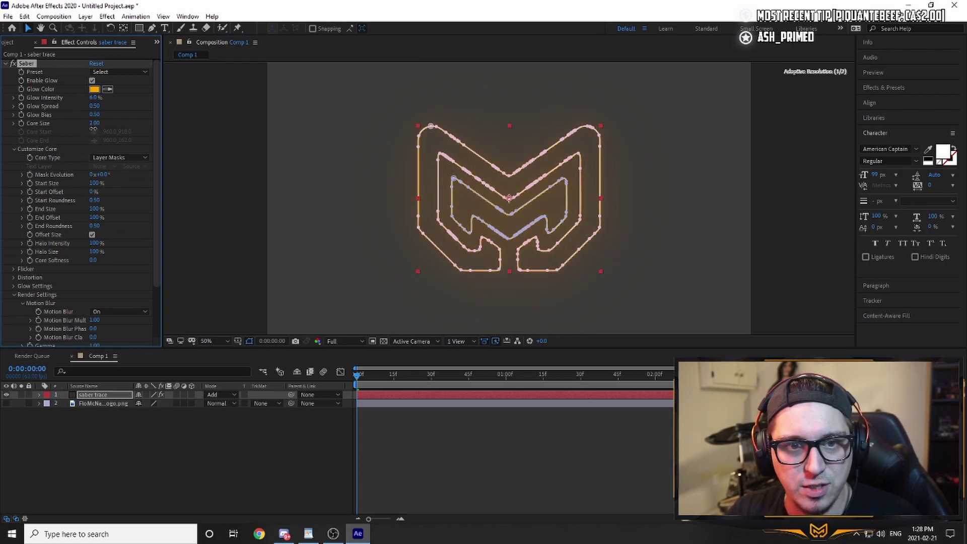
pyautogui.click(789, 227)
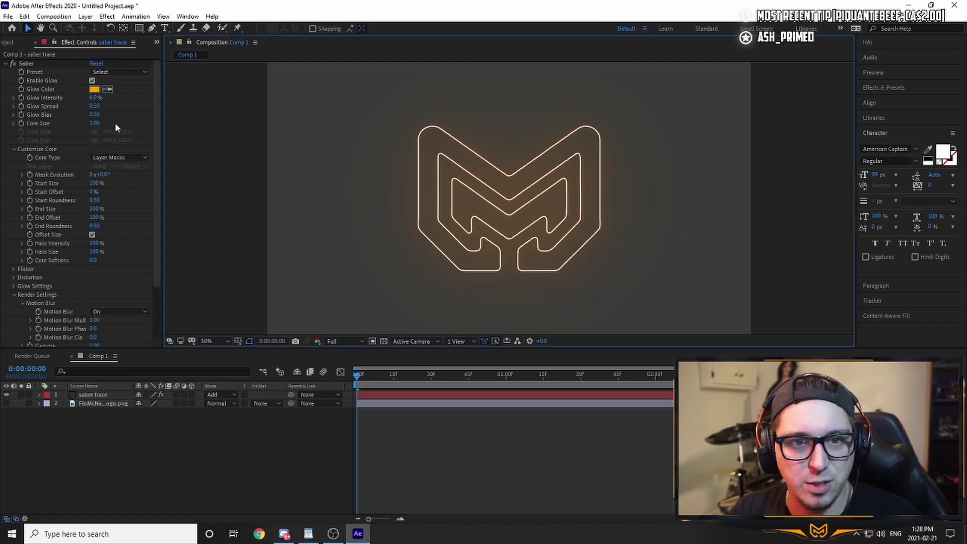
pyautogui.moveTo(93, 98); pyautogui.dragTo(92, 98)
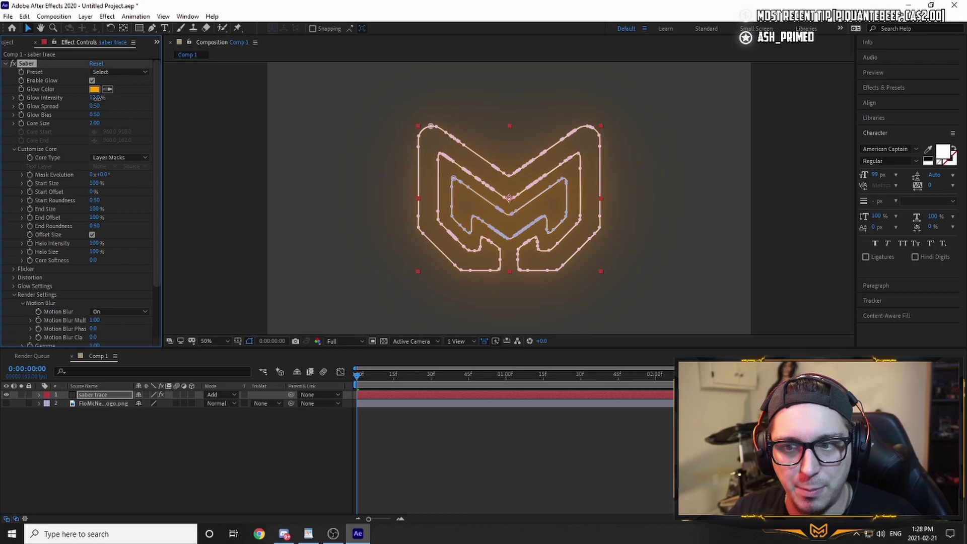
pyautogui.click(626, 263)
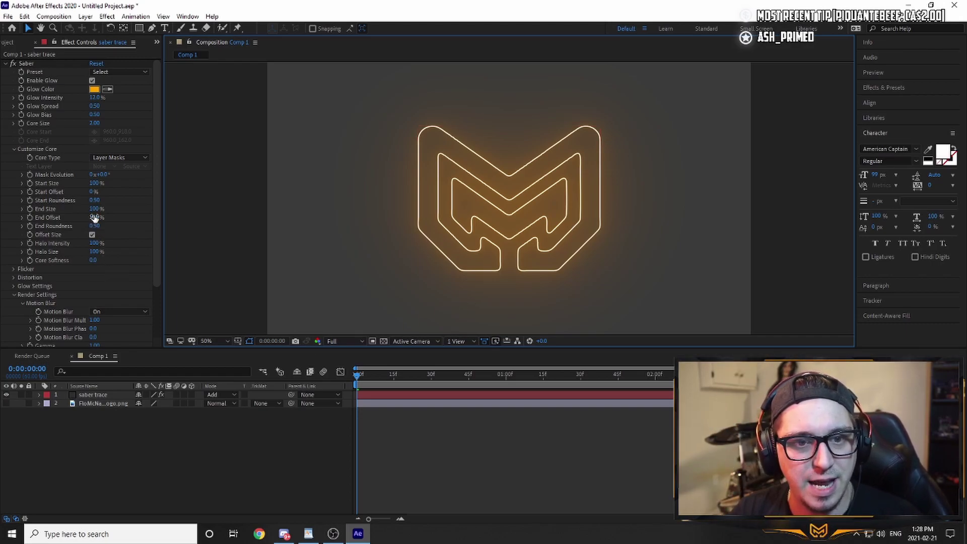
# Step: Add an End Offset keyframe of 0% at 0:00:00:00
pyautogui.moveTo(93, 217); pyautogui.dragTo(163, 219)
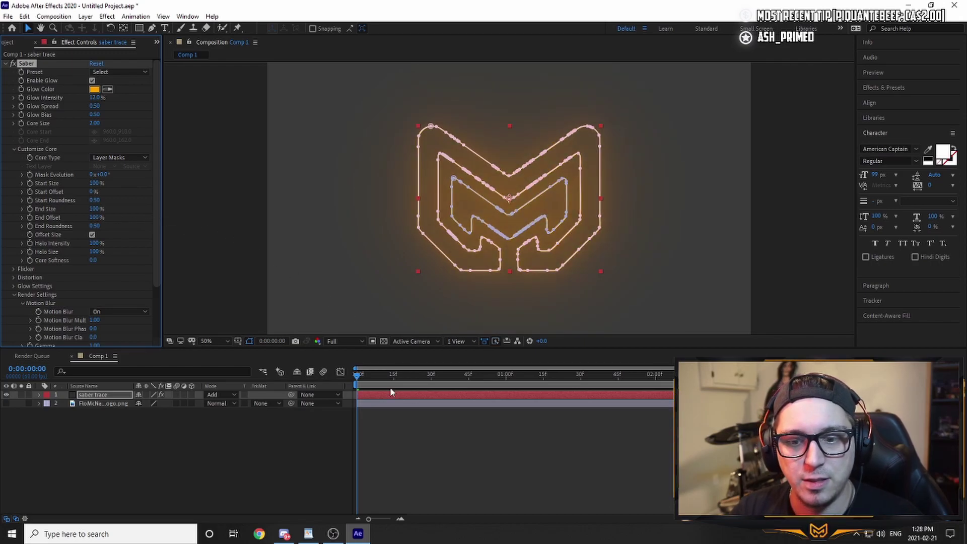
pyautogui.click(357, 379)
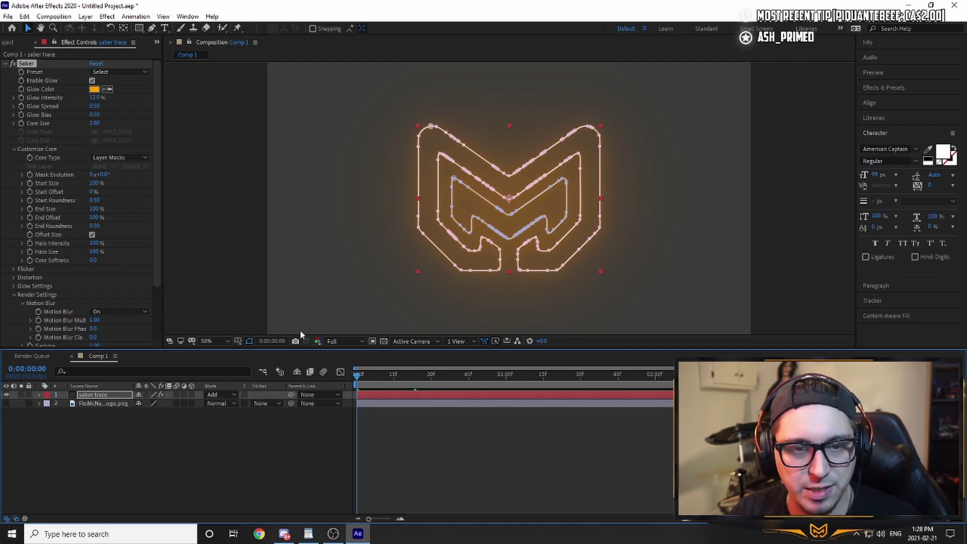
pyautogui.click(29, 218)
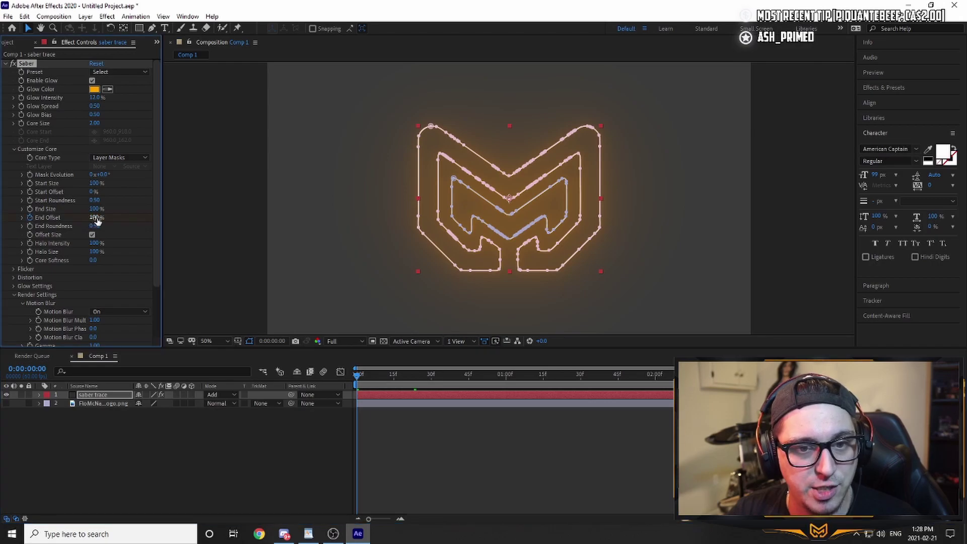
pyautogui.write('0')
pyautogui.press('Return')
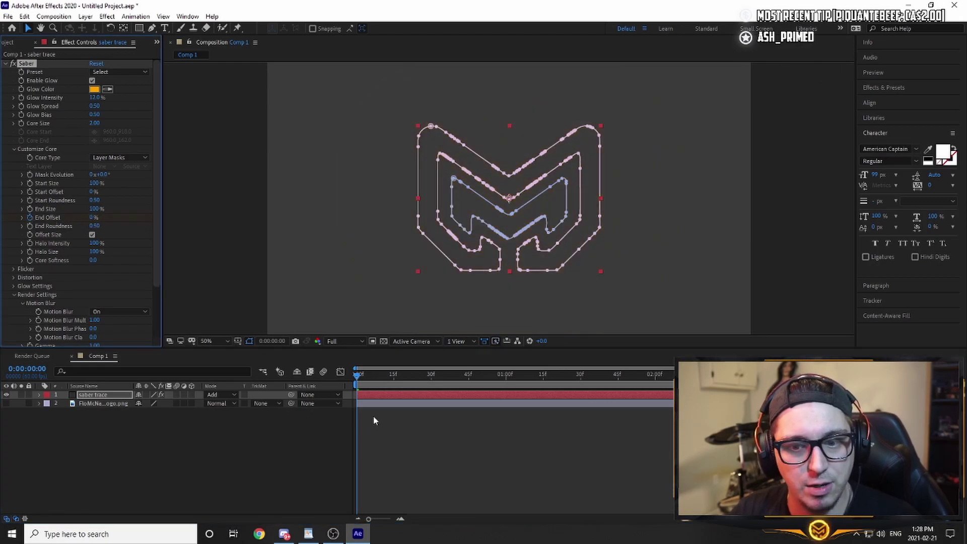
# Step: Show only saber trace's keyframed properties and collapse the Mask 1 and Mask 2 path rows
pyautogui.click(361, 374)
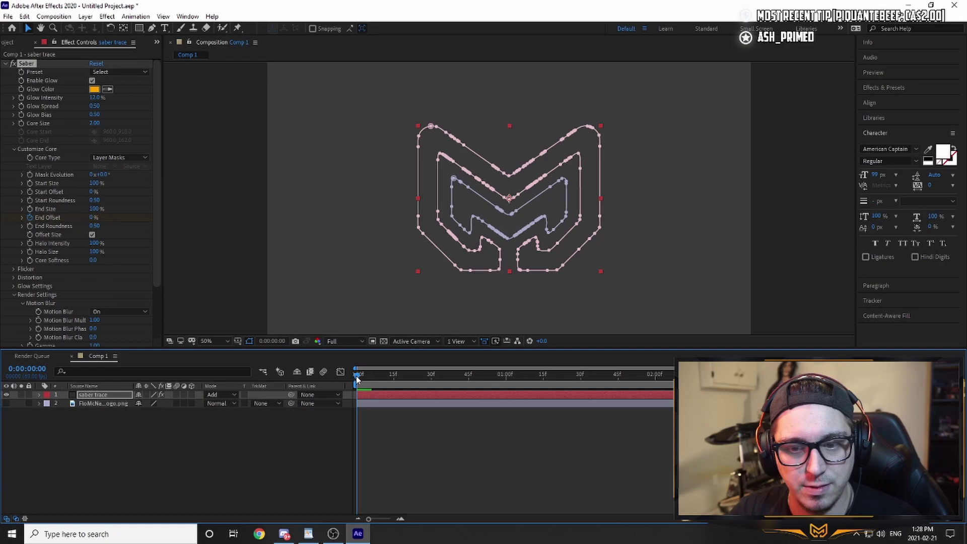
pyautogui.click(113, 396)
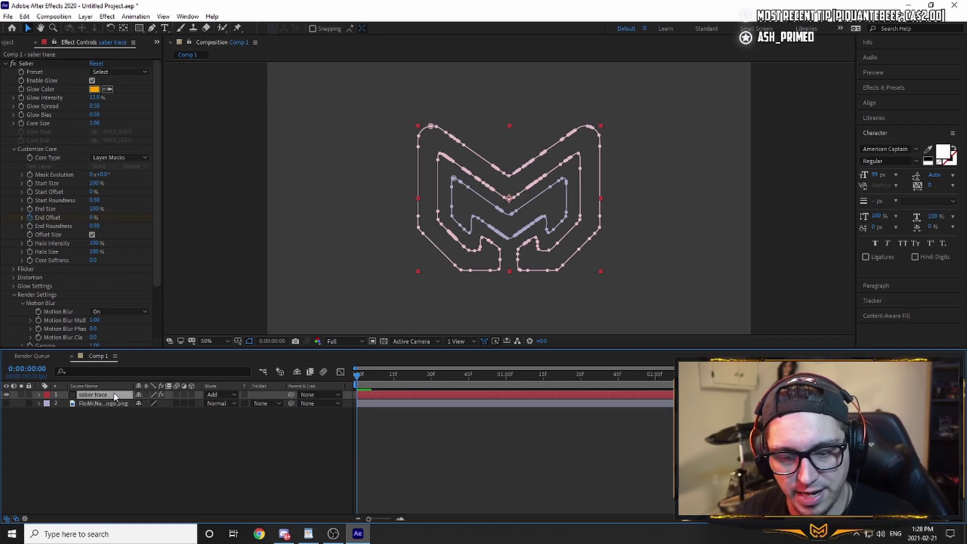
pyautogui.press('u')
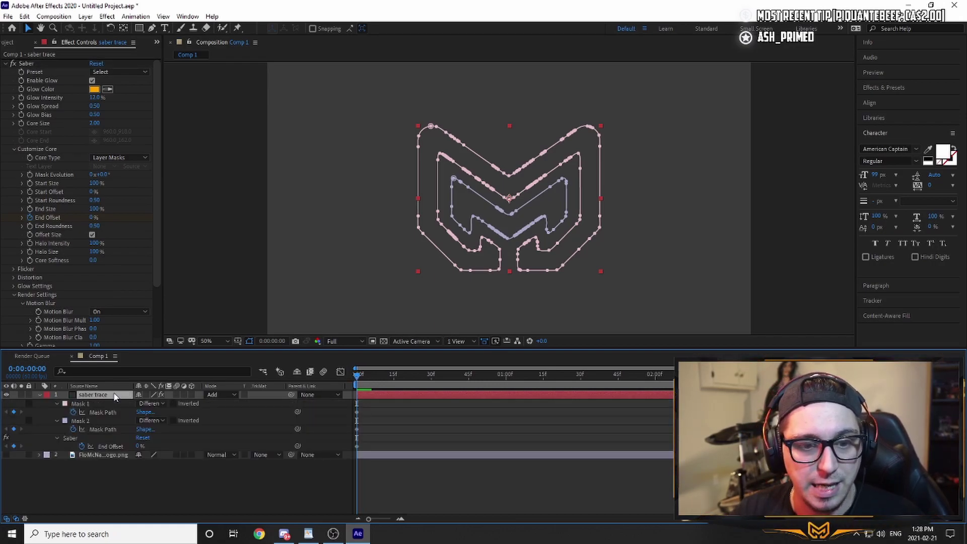
pyautogui.click(57, 405)
pyautogui.click(56, 412)
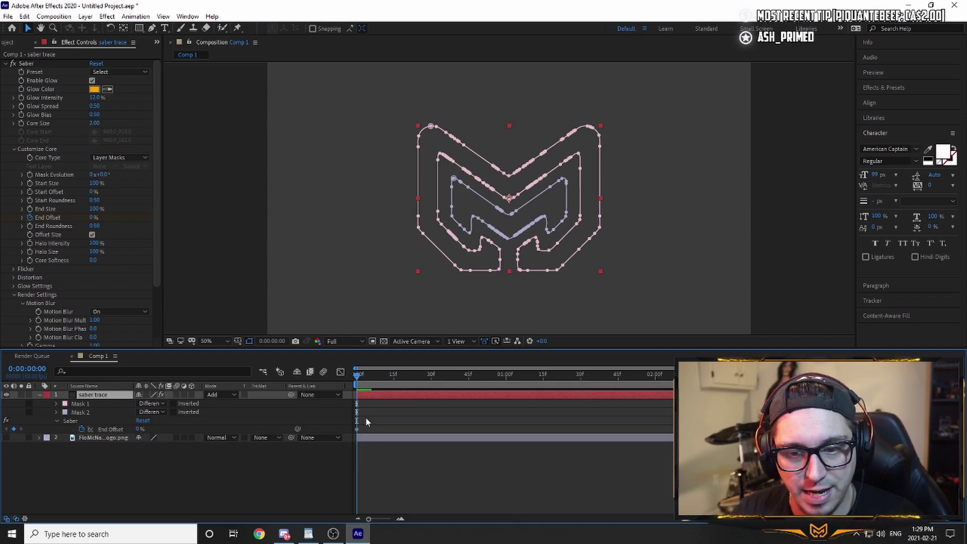
# Step: Set End Offset to 100% at 0:00:01:00 and scrub to check the full trace
pyautogui.press('pagedown')
pyautogui.press('pagedown')
pyautogui.press('pagedown')
pyautogui.press('pagedown')
pyautogui.press('pagedown')
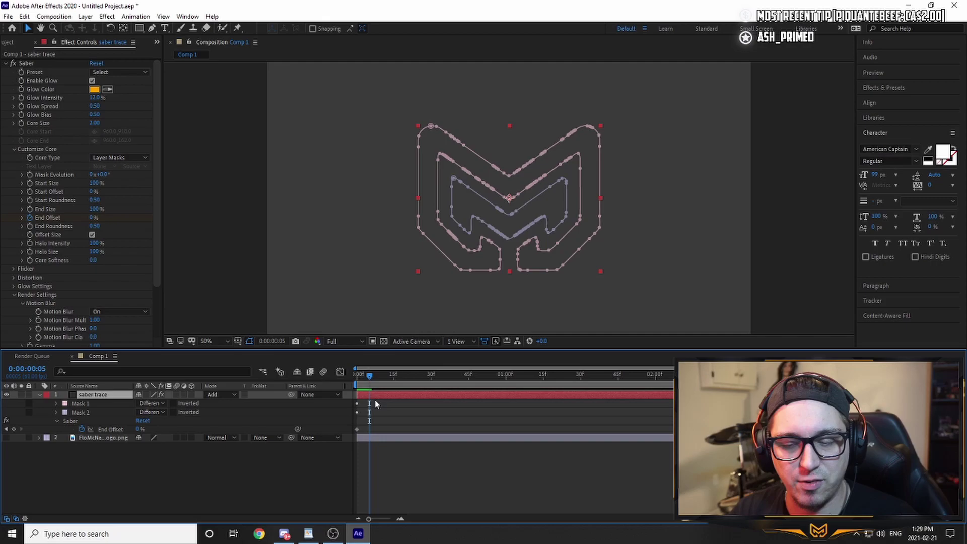
pyautogui.moveTo(369, 377); pyautogui.dragTo(509, 378)
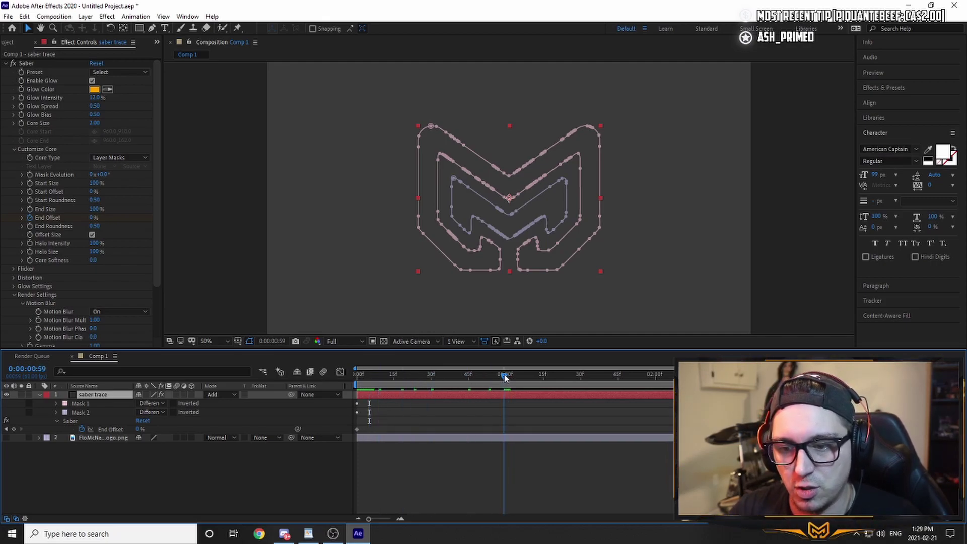
pyautogui.click(503, 375)
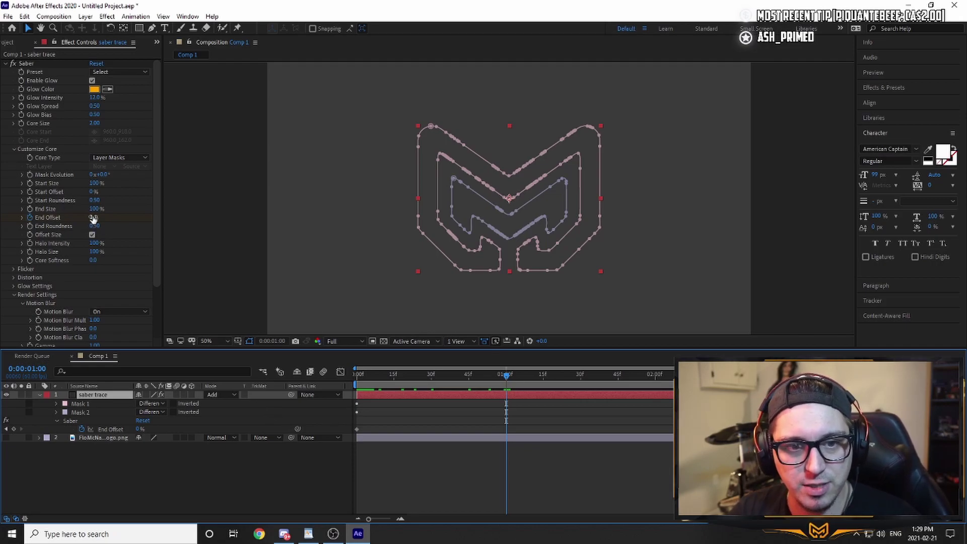
pyautogui.moveTo(92, 218); pyautogui.dragTo(167, 220)
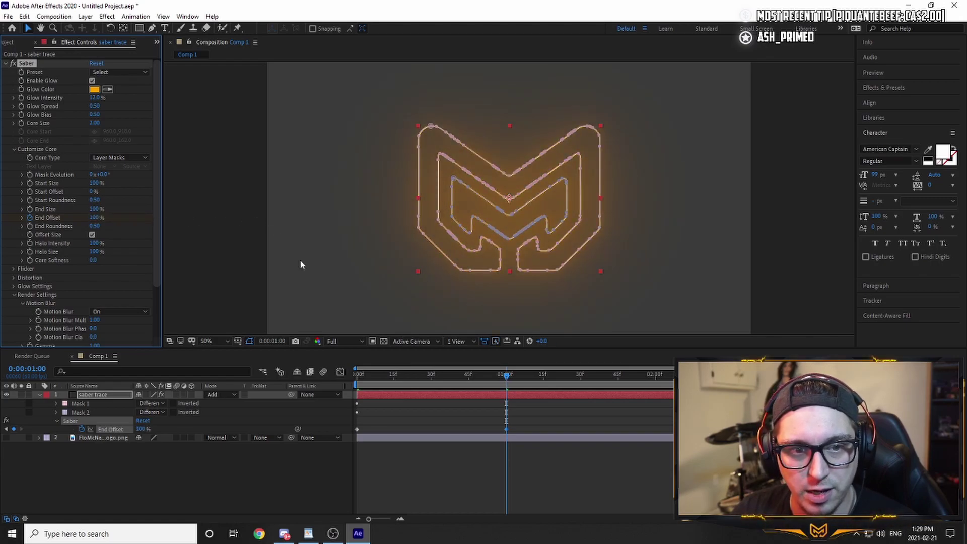
pyautogui.click(498, 378)
pyautogui.moveTo(498, 378)
pyautogui.mouseDown()
pyautogui.moveTo(347, 385)
pyautogui.moveTo(388, 373)
pyautogui.moveTo(504, 379)
pyautogui.mouseUp()
pyautogui.click(524, 379)
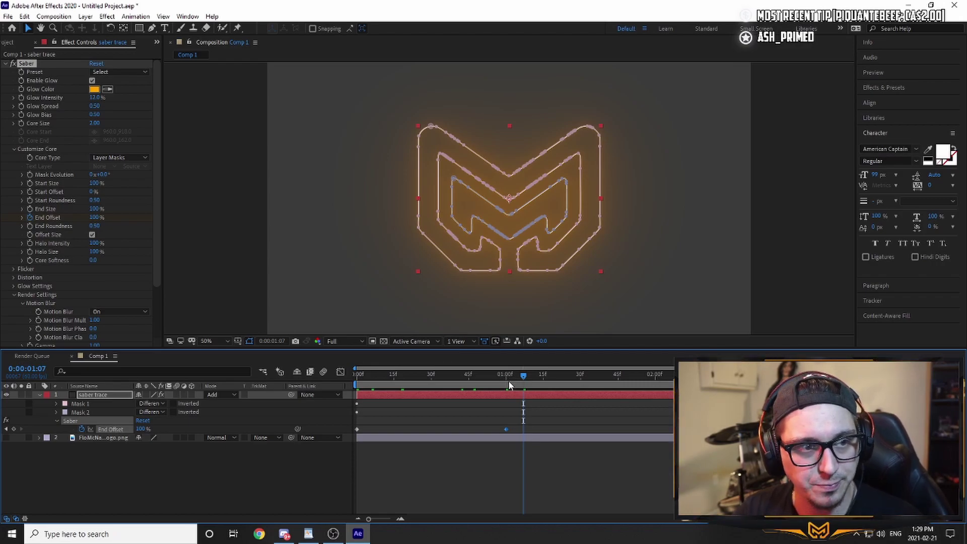
# Step: Select both End Offset keyframes and apply Easy Ease with F9
pyautogui.press('Home')
pyautogui.moveTo(523, 434); pyautogui.dragTo(352, 435)
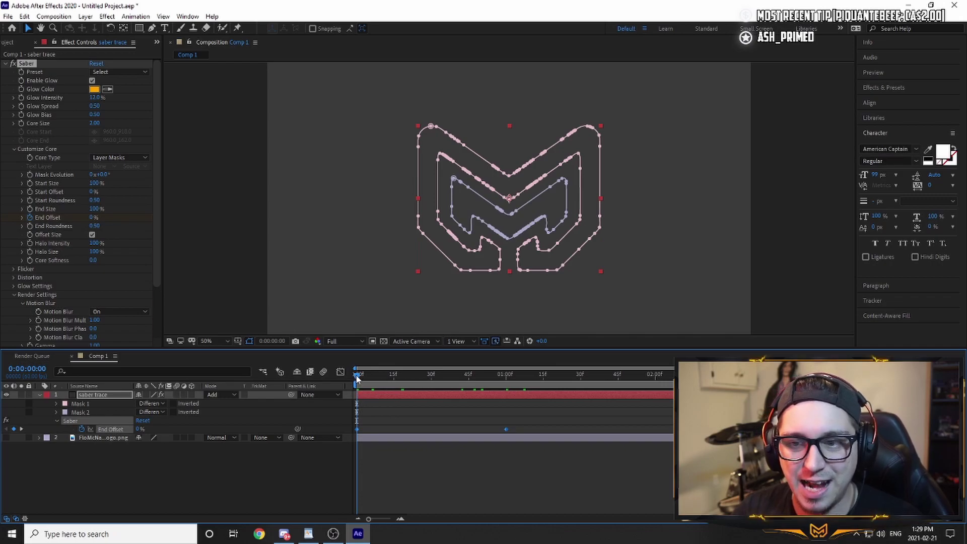
pyautogui.moveTo(358, 375); pyautogui.dragTo(400, 394)
pyautogui.press('Home')
pyautogui.moveTo(516, 428); pyautogui.dragTo(349, 429)
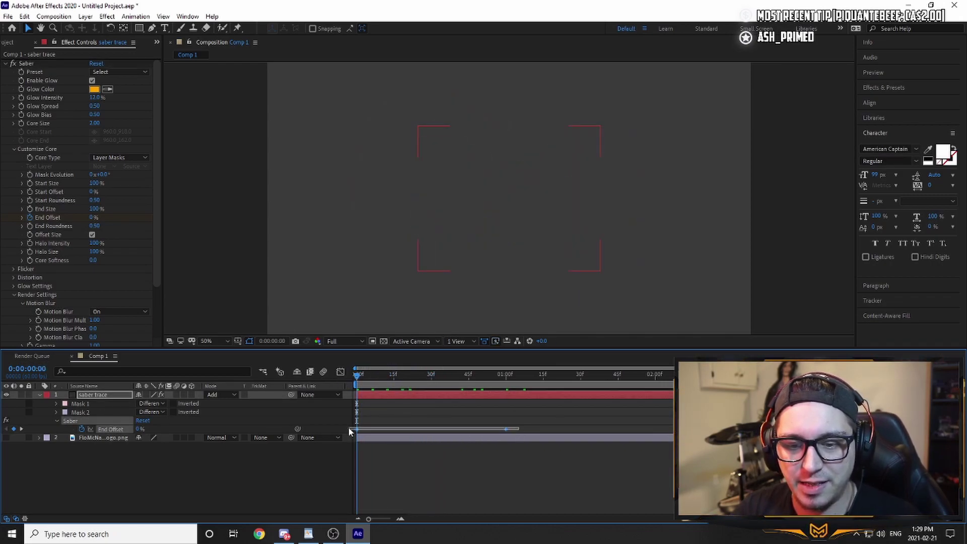
pyautogui.press('F9')
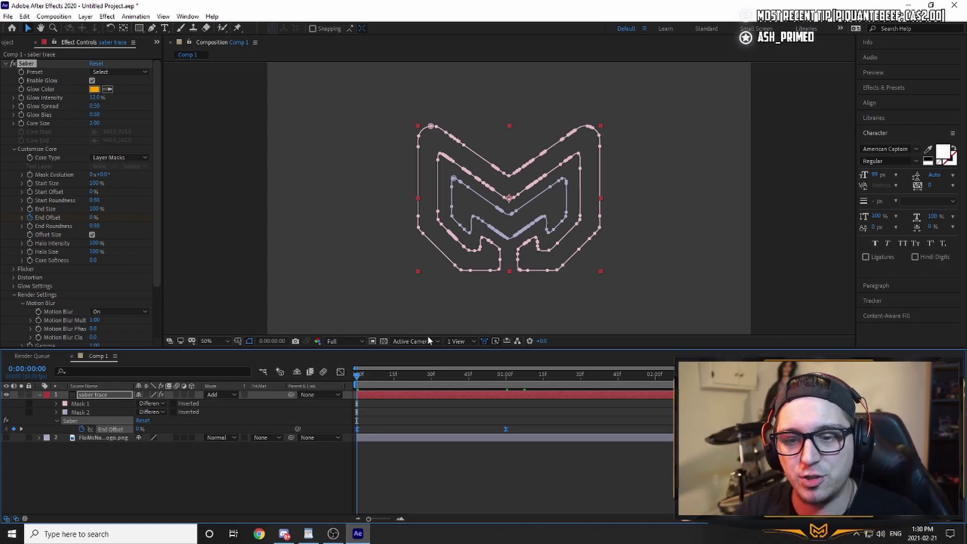
pyautogui.click(447, 466)
pyautogui.press('space')
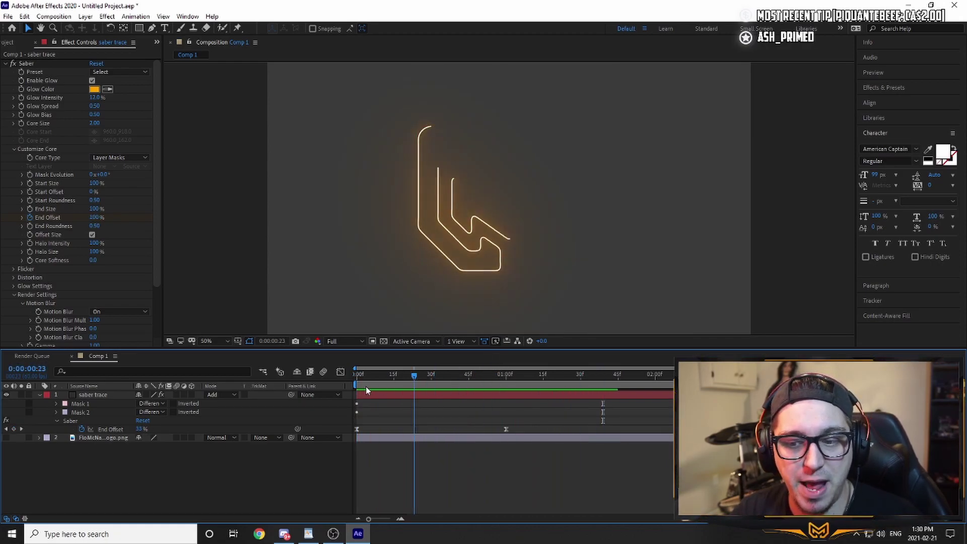
pyautogui.moveTo(506, 429); pyautogui.dragTo(655, 432)
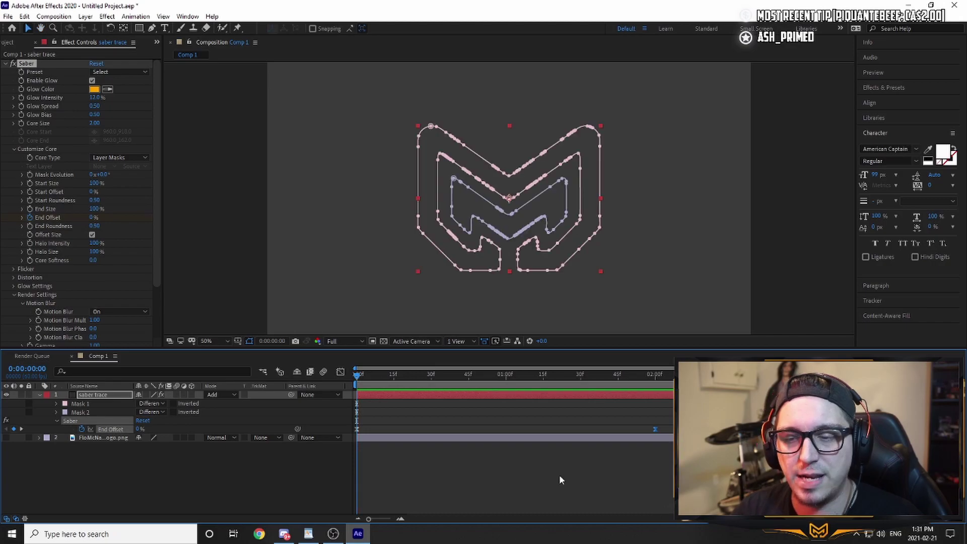
pyautogui.click(800, 292)
pyautogui.press('space')
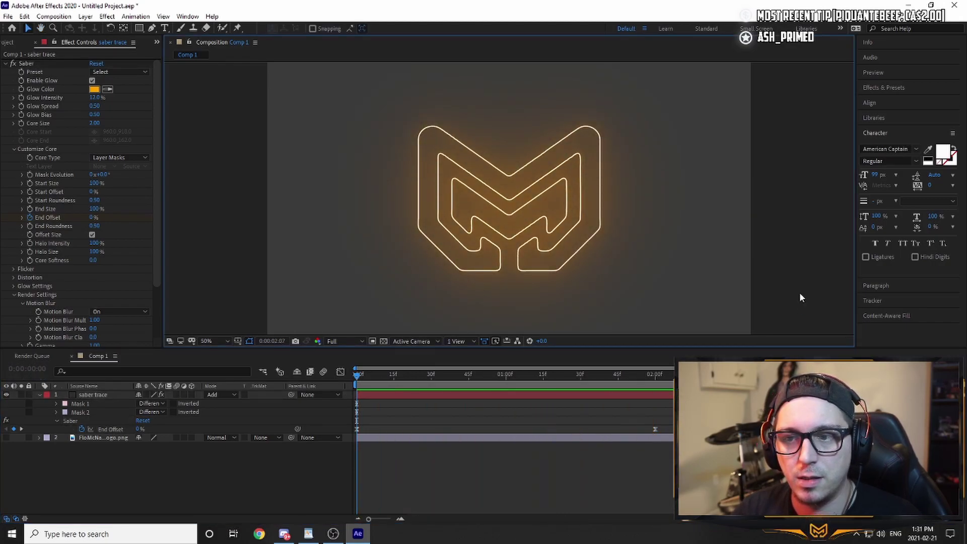
pyautogui.click(666, 410)
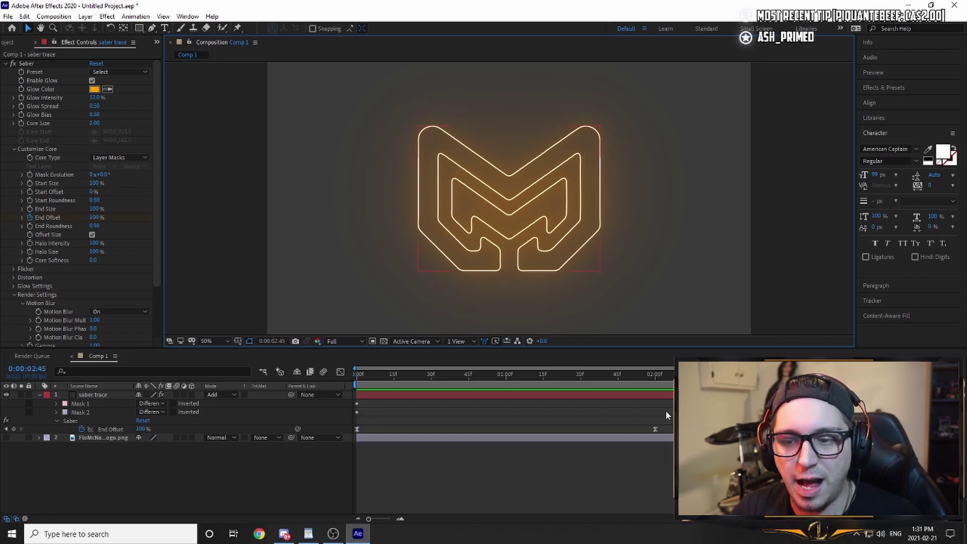
pyautogui.moveTo(656, 432); pyautogui.dragTo(507, 435)
pyautogui.press('Home')
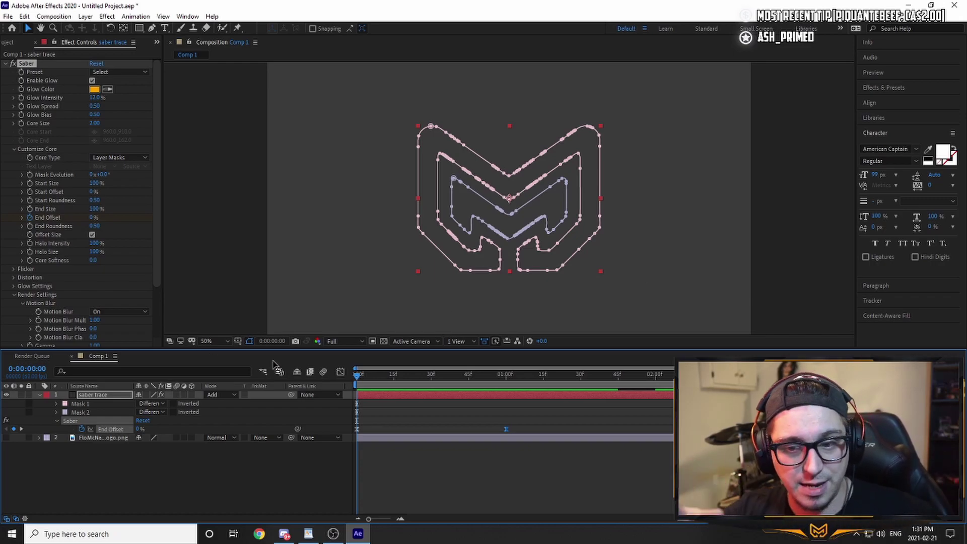
# Step: Keyframe the yellow logo layer's Opacity at 0% at one second
pyautogui.click(119, 404)
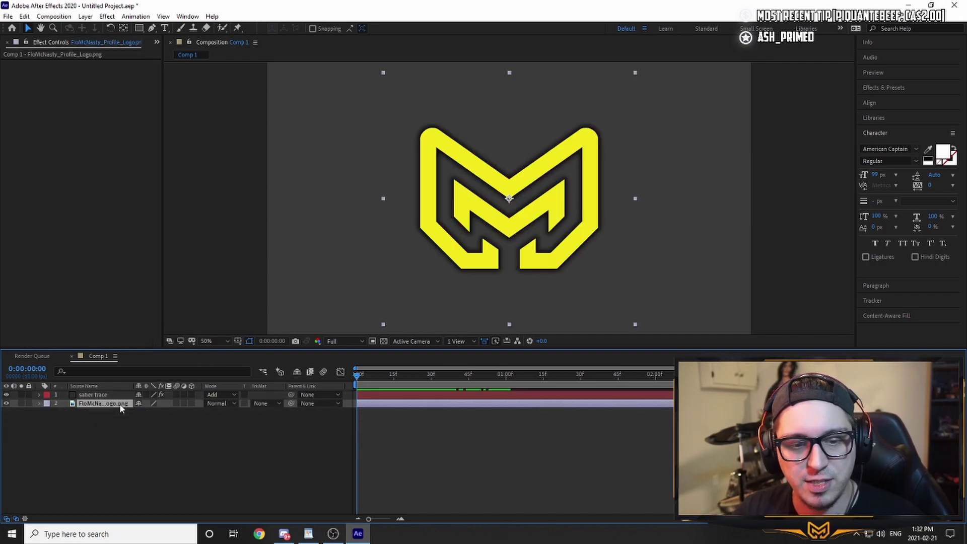
pyautogui.press('t')
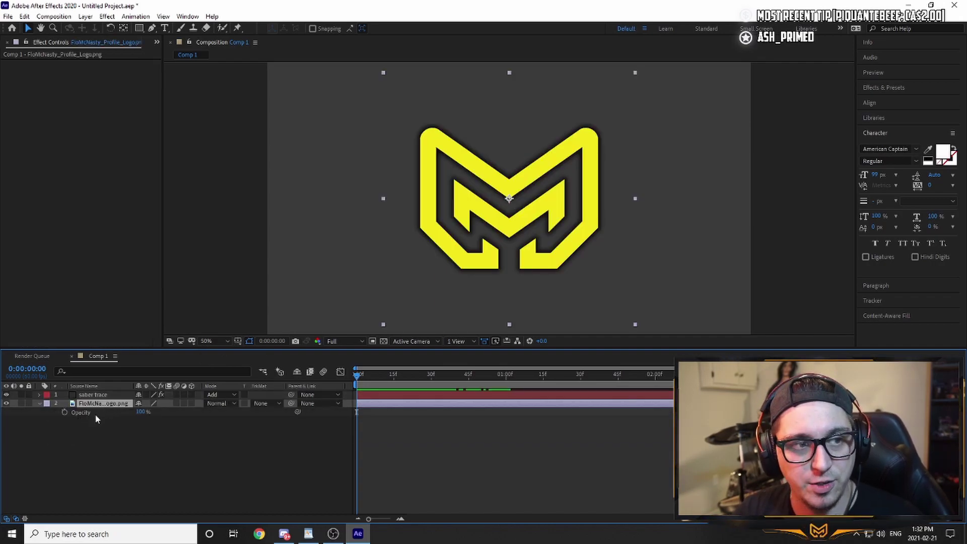
pyautogui.moveTo(358, 381); pyautogui.dragTo(506, 376)
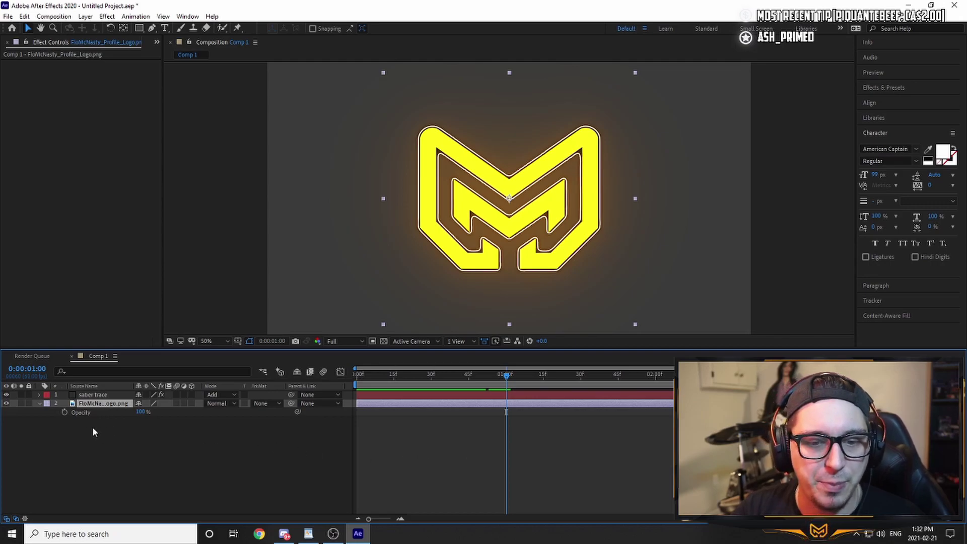
pyautogui.click(65, 412)
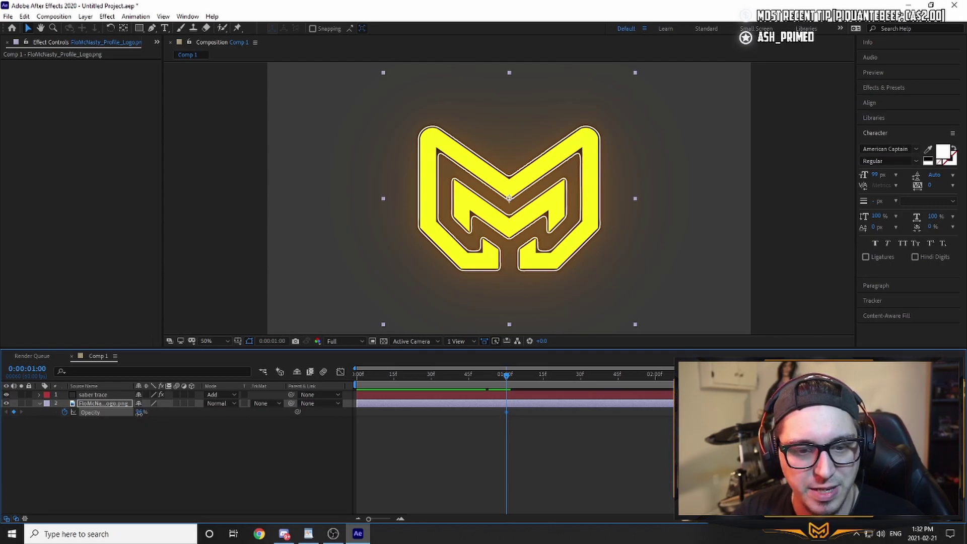
pyautogui.moveTo(139, 413); pyautogui.dragTo(69, 419)
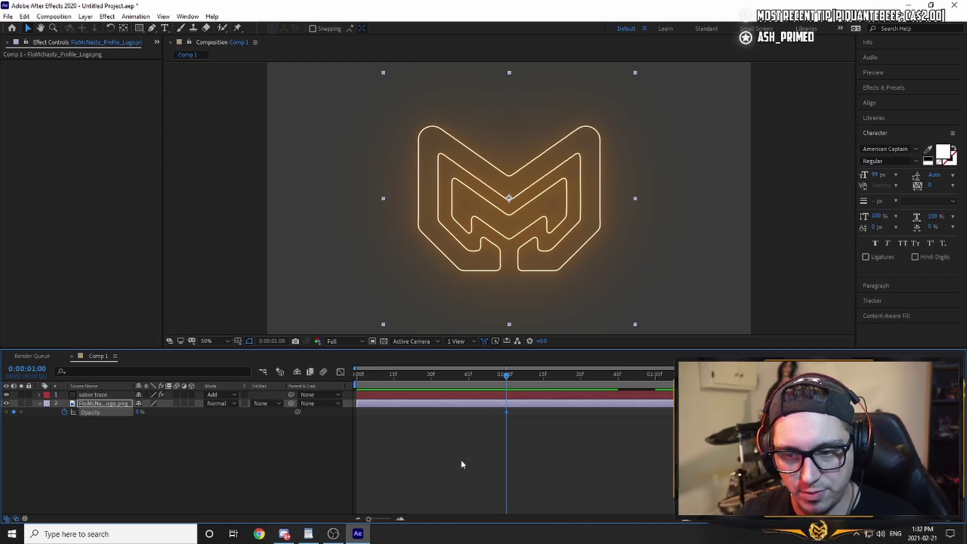
# Step: Raise the logo's Opacity to 100% at 1:30 and preview the fade-in
pyautogui.moveTo(506, 376); pyautogui.dragTo(581, 377)
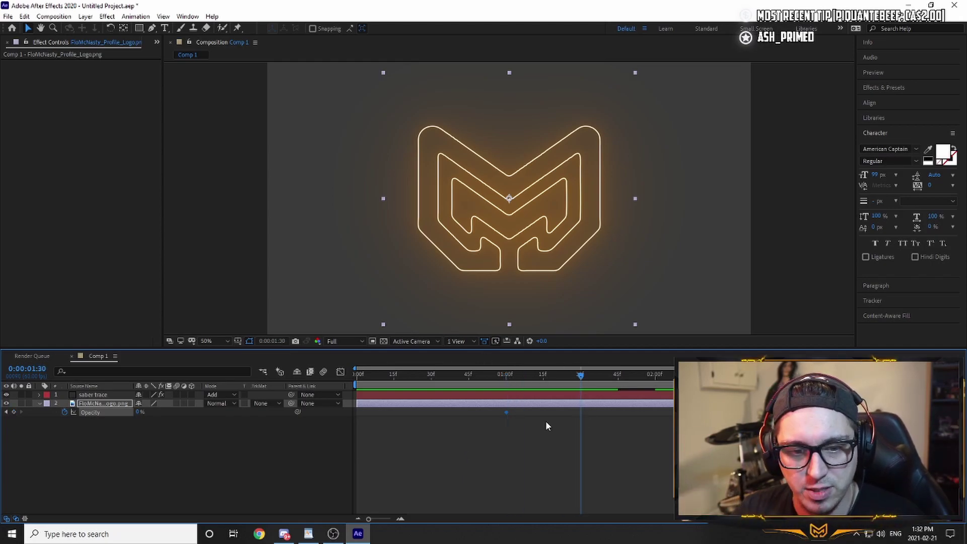
pyautogui.moveTo(139, 412); pyautogui.dragTo(328, 405)
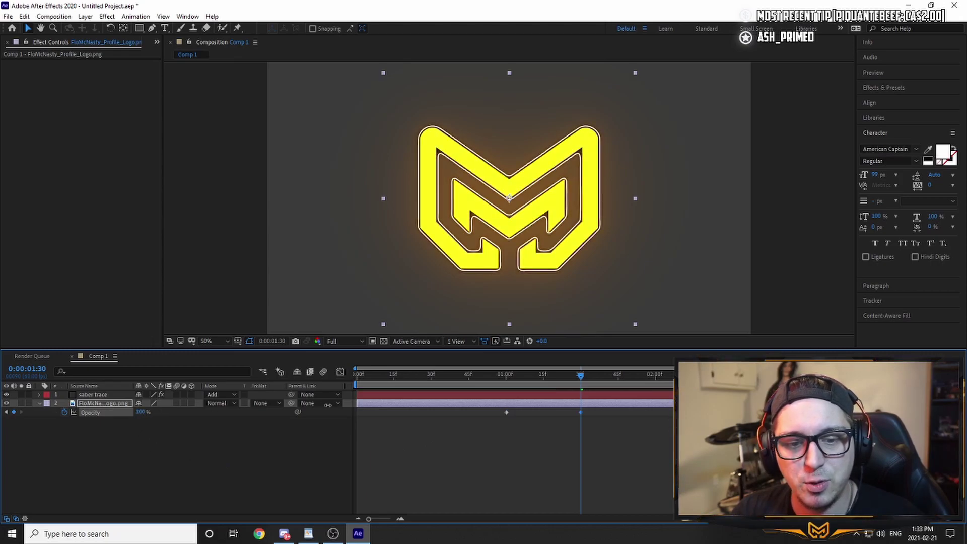
pyautogui.moveTo(580, 379); pyautogui.dragTo(487, 382)
pyautogui.press('space')
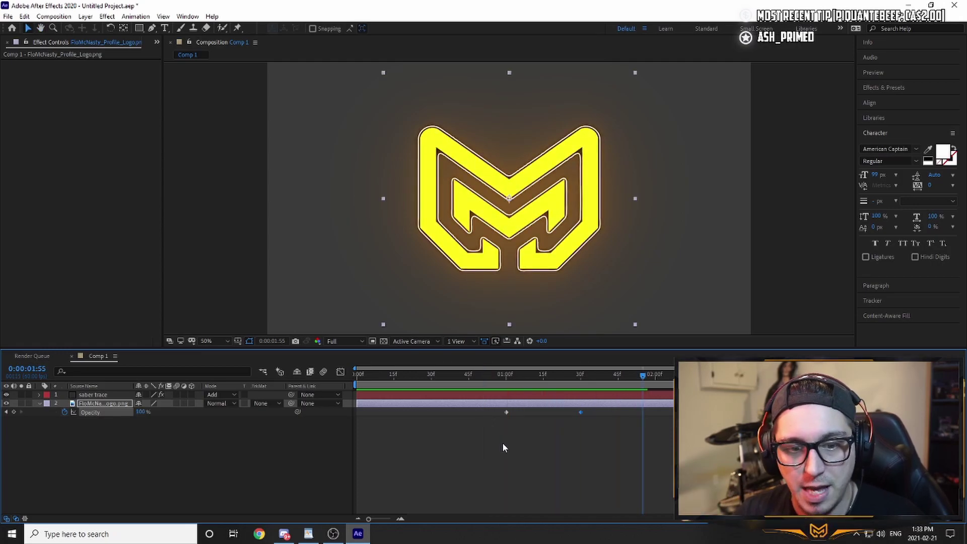
pyautogui.click(107, 395)
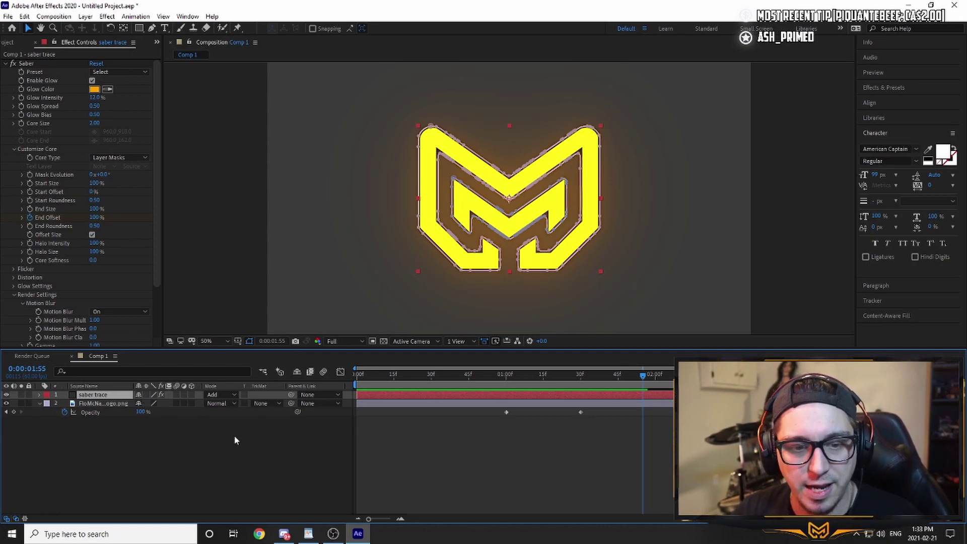
# Step: Keyframe the saber trace layer's Opacity at 100% at 1:00 and 0% at 1:30
pyautogui.press('t')
pyautogui.moveTo(637, 377); pyautogui.dragTo(506, 378)
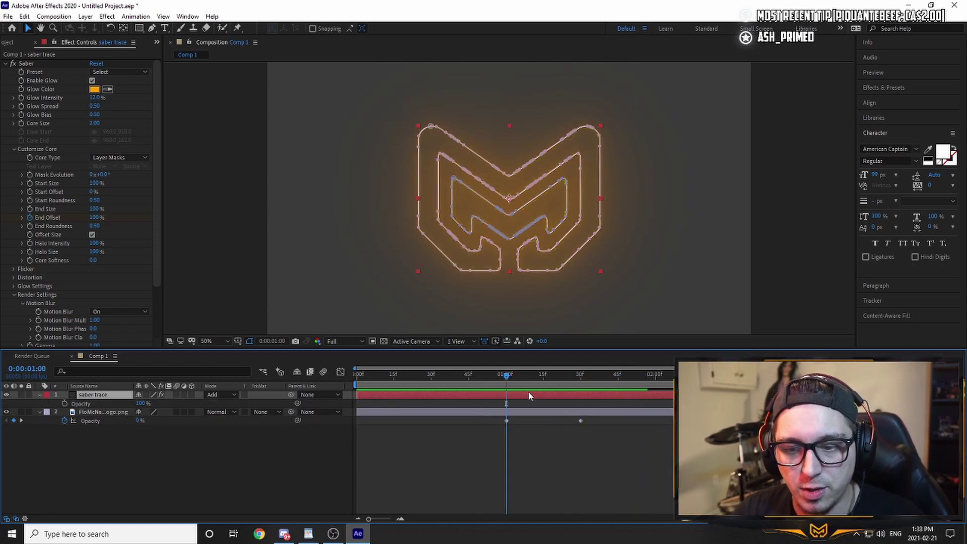
pyautogui.click(64, 403)
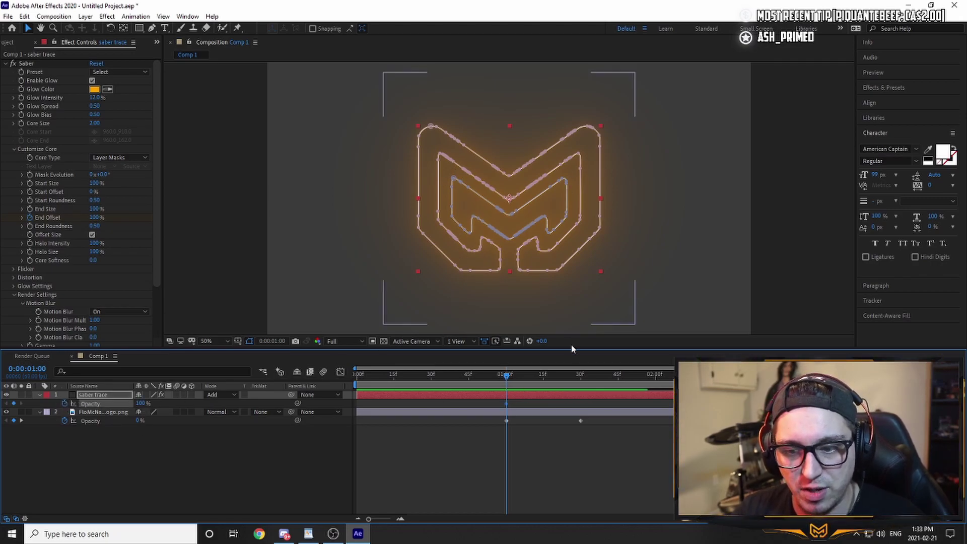
pyautogui.moveTo(507, 377); pyautogui.dragTo(581, 377)
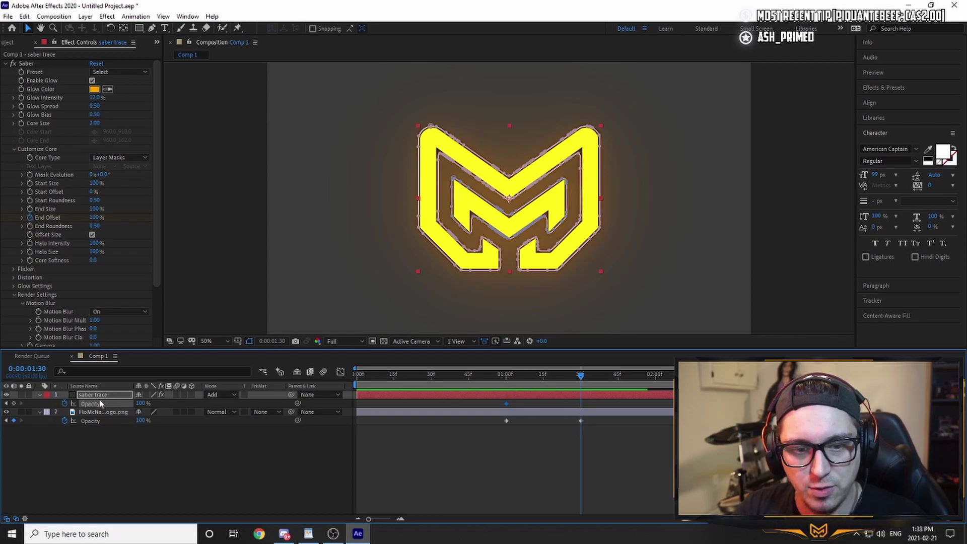
pyautogui.moveTo(141, 408); pyautogui.dragTo(100, 408)
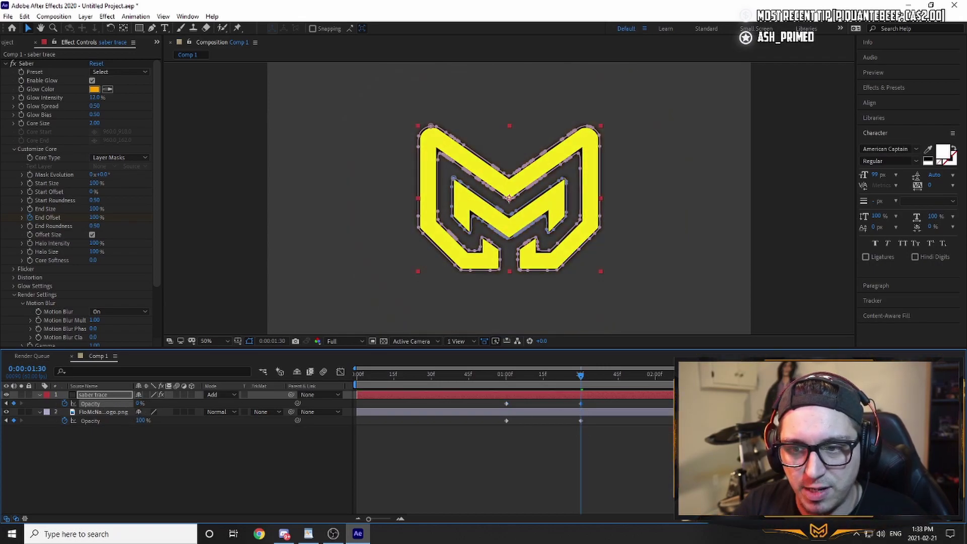
pyautogui.press('Home')
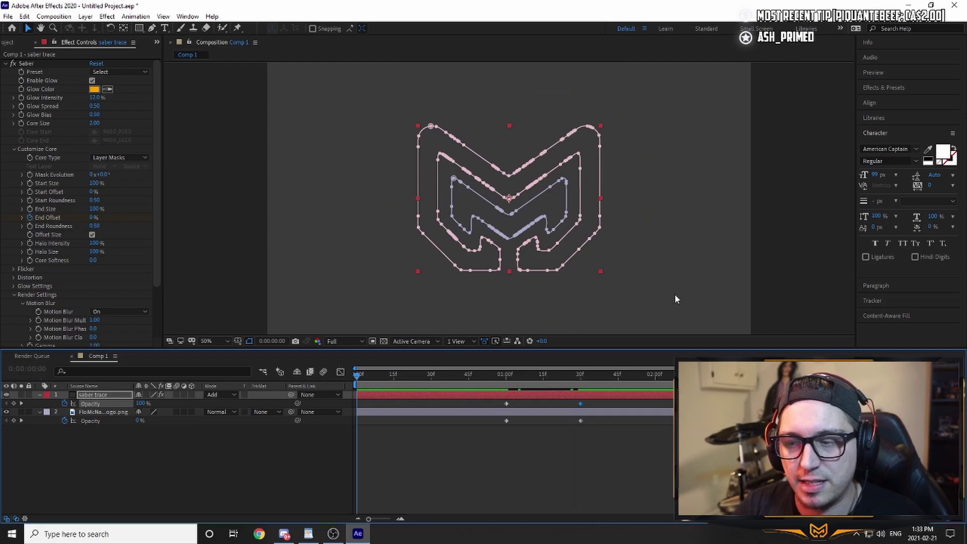
pyautogui.click(802, 252)
pyautogui.press('space')
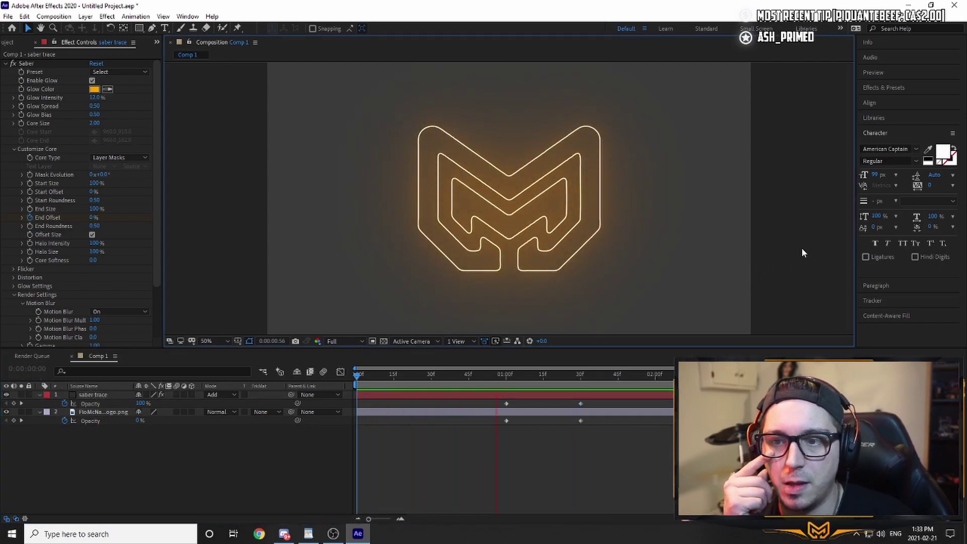